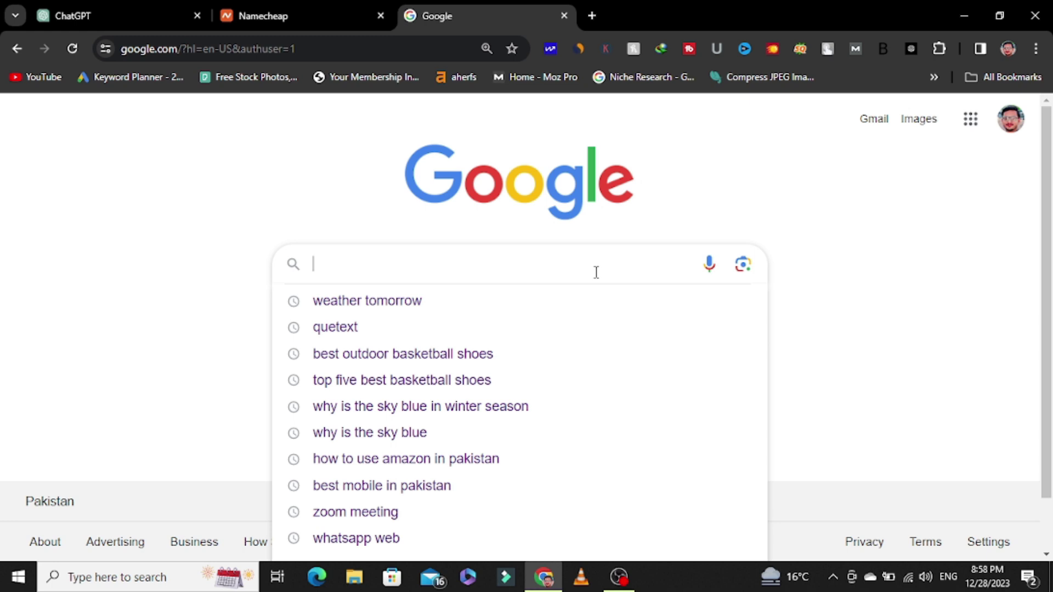
- Search Google for "shopify" and open the official Shopify website from the results
{"action": "type", "text": "shopify"}
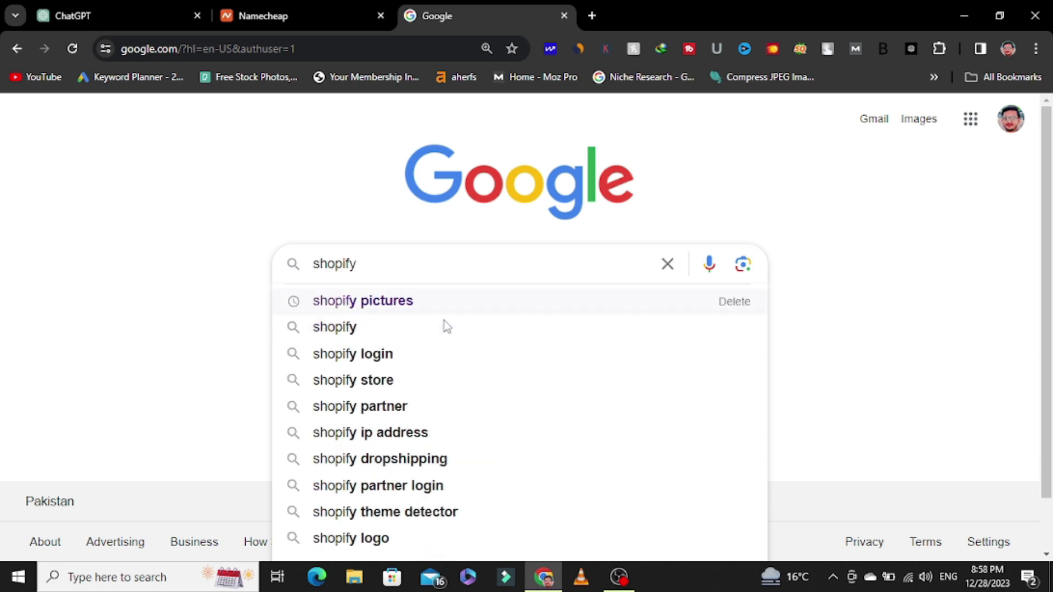
{"action": "left_click", "coordinate": [357, 331]}
{"action": "scroll", "coordinate": [357, 332], "scroll_direction": "down", "scroll_amount": 8}
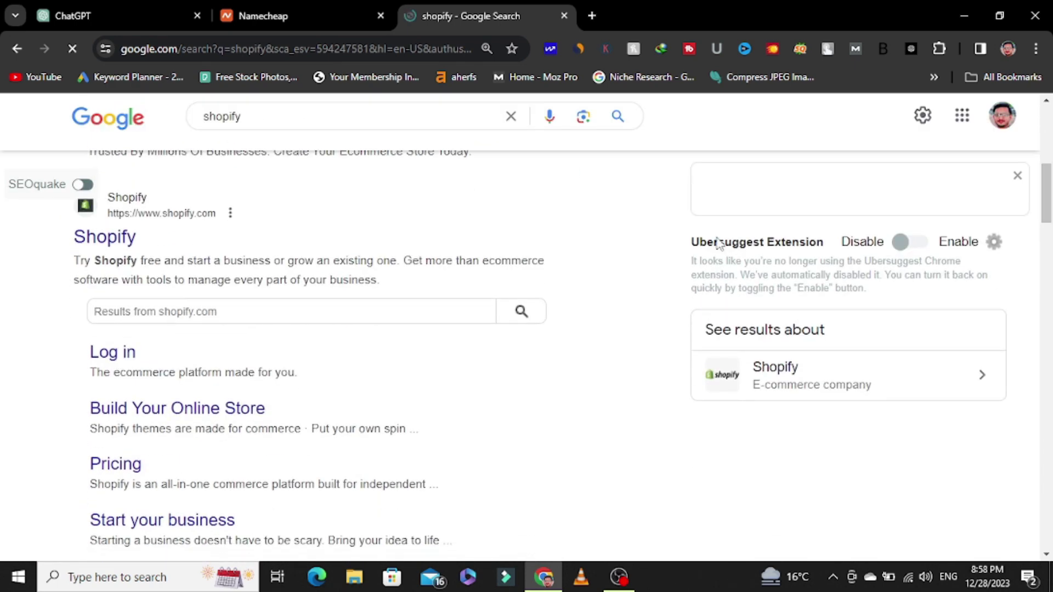
{"action": "left_click", "coordinate": [125, 252]}
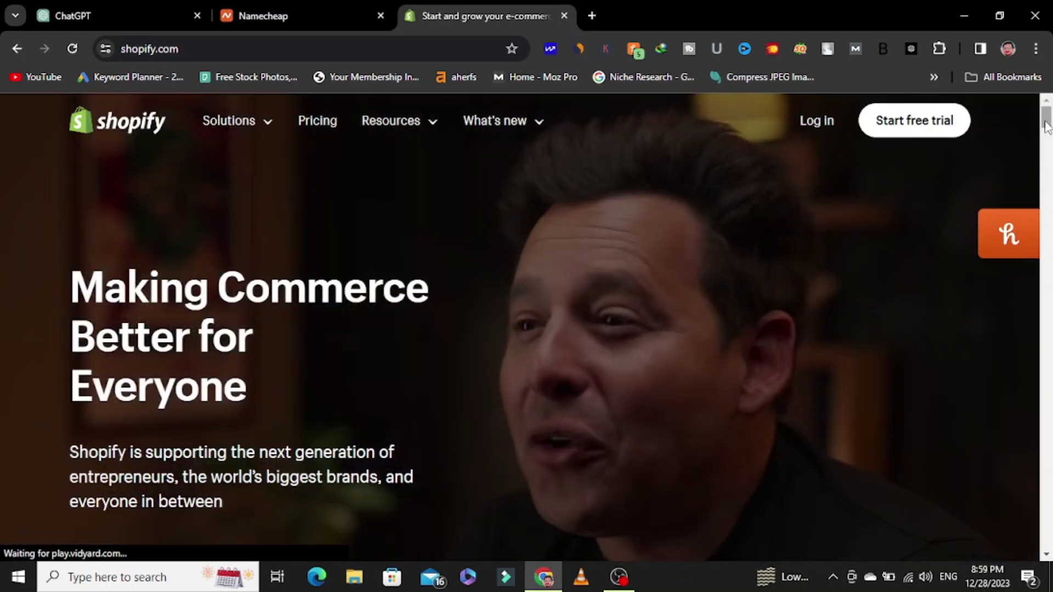
- Start a Shopify free trial and answer the first setup question with "I'm just starting"
{"action": "mouse_move", "coordinate": [1046, 127]}
{"action": "left_mouse_down"}
{"action": "mouse_move", "coordinate": [1052, 362]}
{"action": "mouse_move", "coordinate": [1052, 111]}
{"action": "left_mouse_up"}
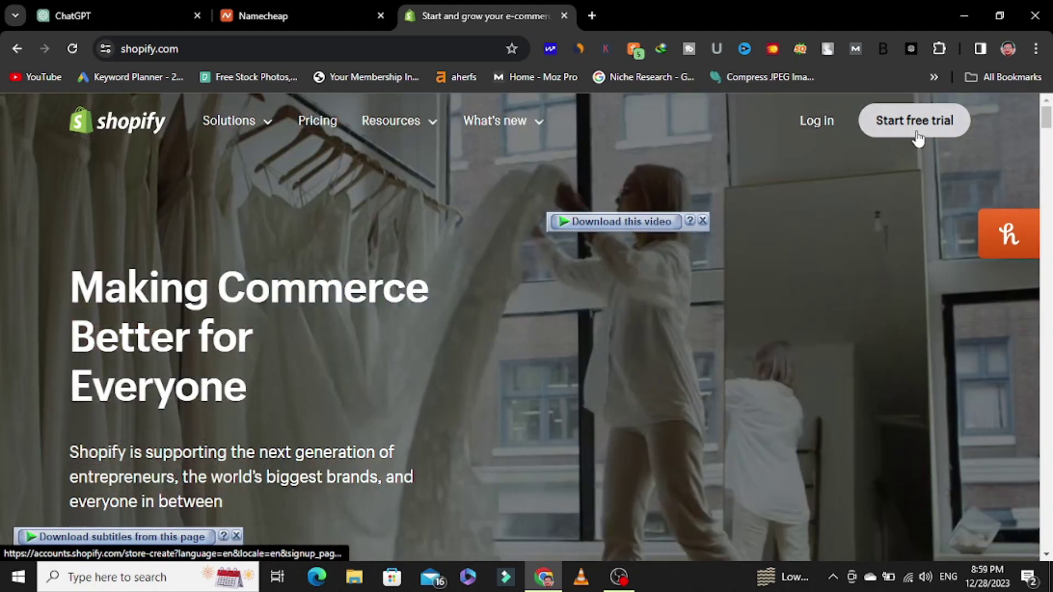
{"action": "left_click", "coordinate": [917, 137]}
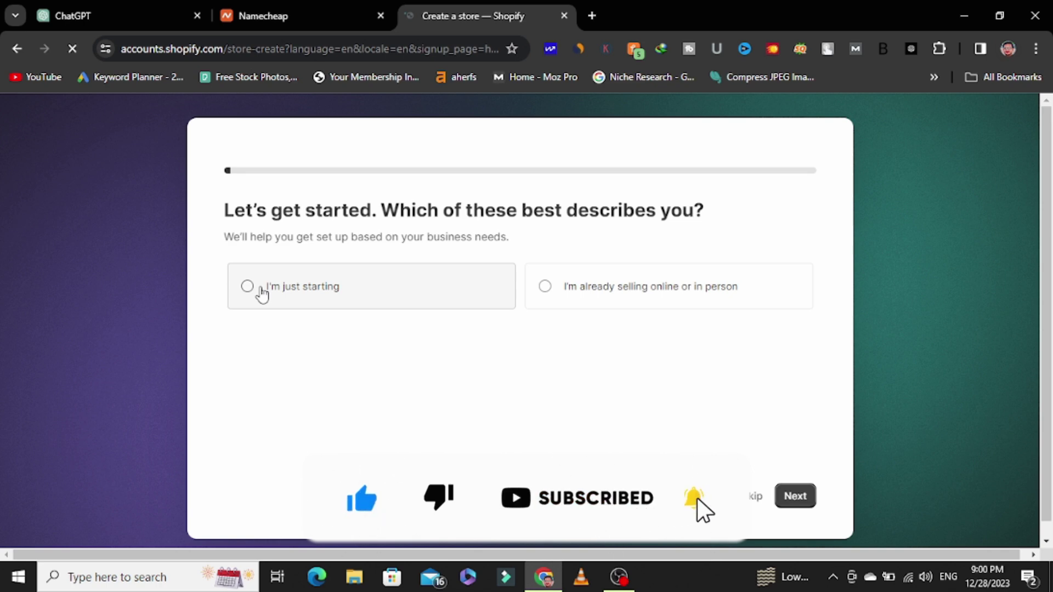
{"action": "left_click", "coordinate": [322, 302]}
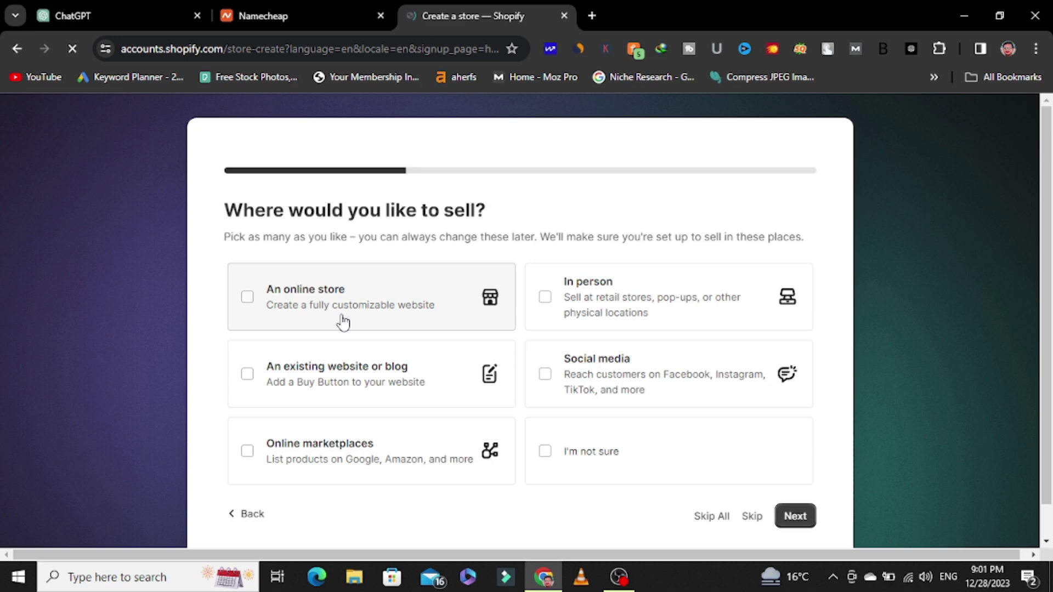
- Accept Pakistan as the business location and sign up for the Shopify account with Google
{"action": "scroll", "coordinate": [342, 322], "scroll_direction": "down", "scroll_amount": 1}
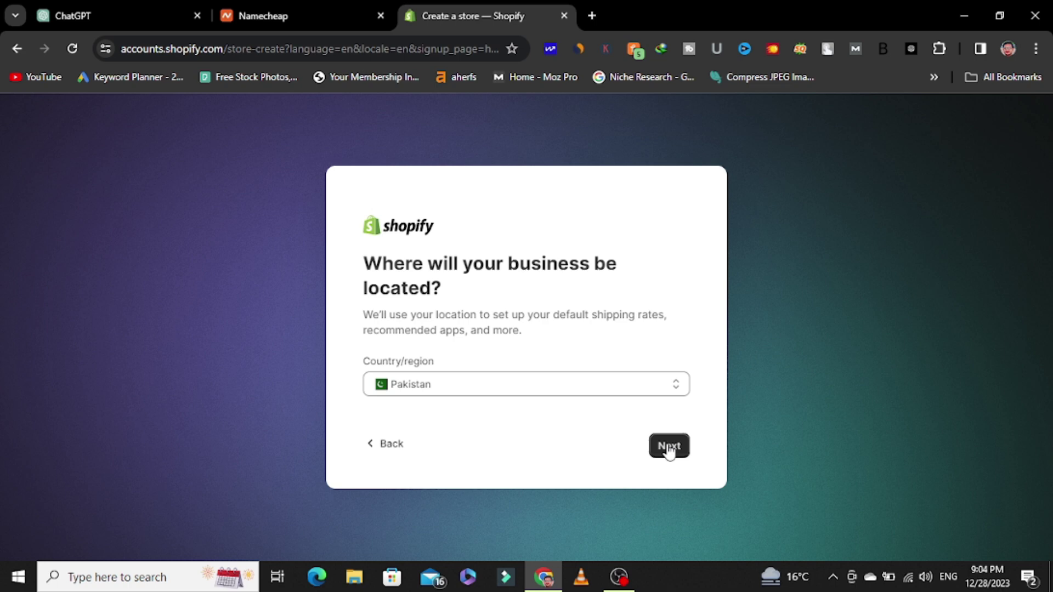
{"action": "left_click", "coordinate": [669, 452]}
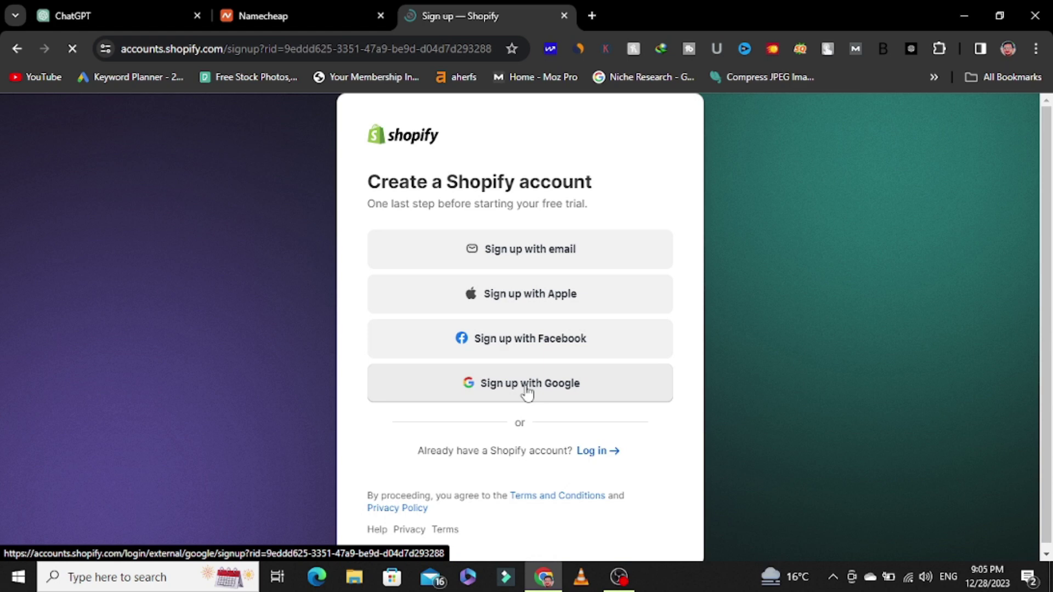
{"action": "left_click", "coordinate": [527, 393]}
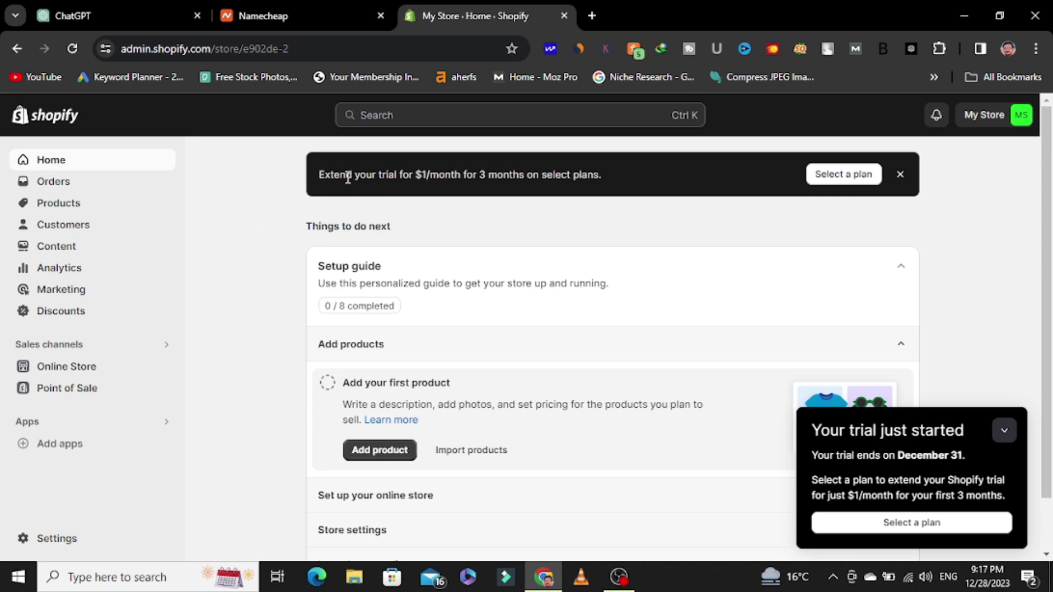
- Read the offer to extend the trial for $1/month and open the plan selection page from it
{"action": "left_click_drag", "start_coordinate": [318, 174], "coordinate": [626, 180]}
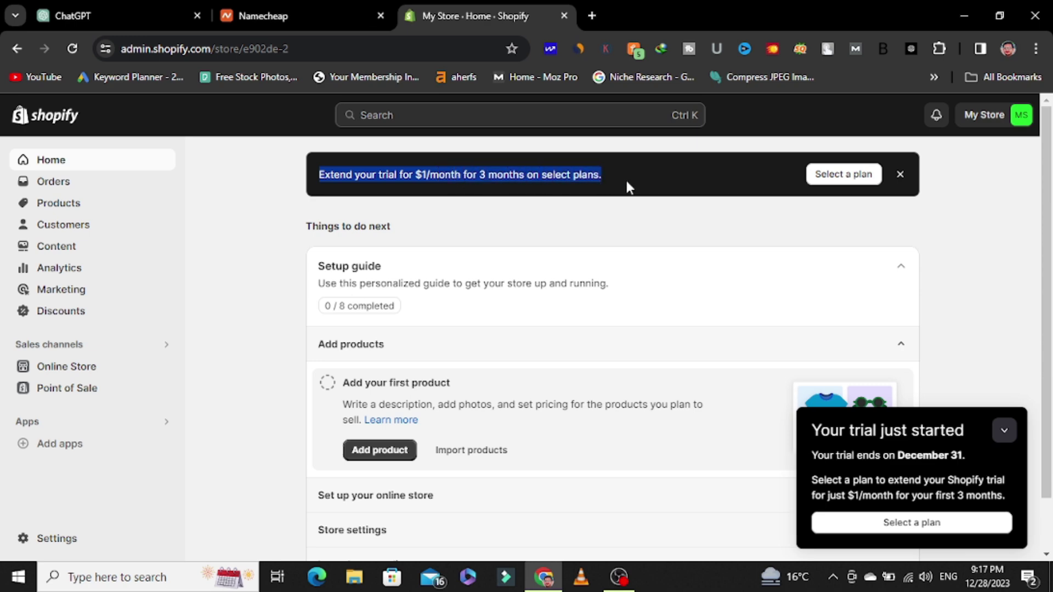
{"action": "left_click", "coordinate": [607, 222]}
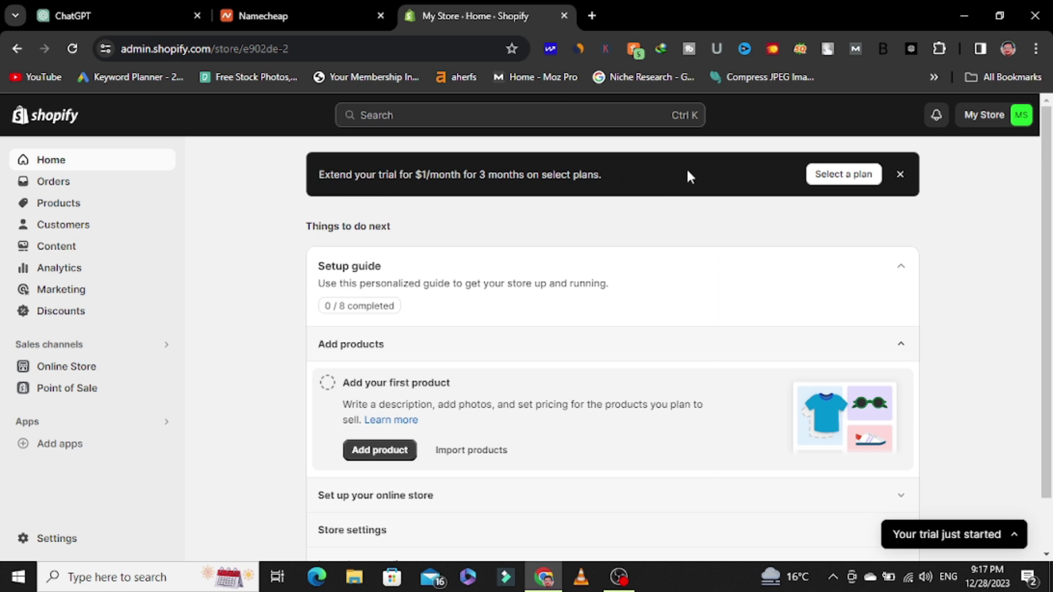
{"action": "left_click", "coordinate": [842, 176]}
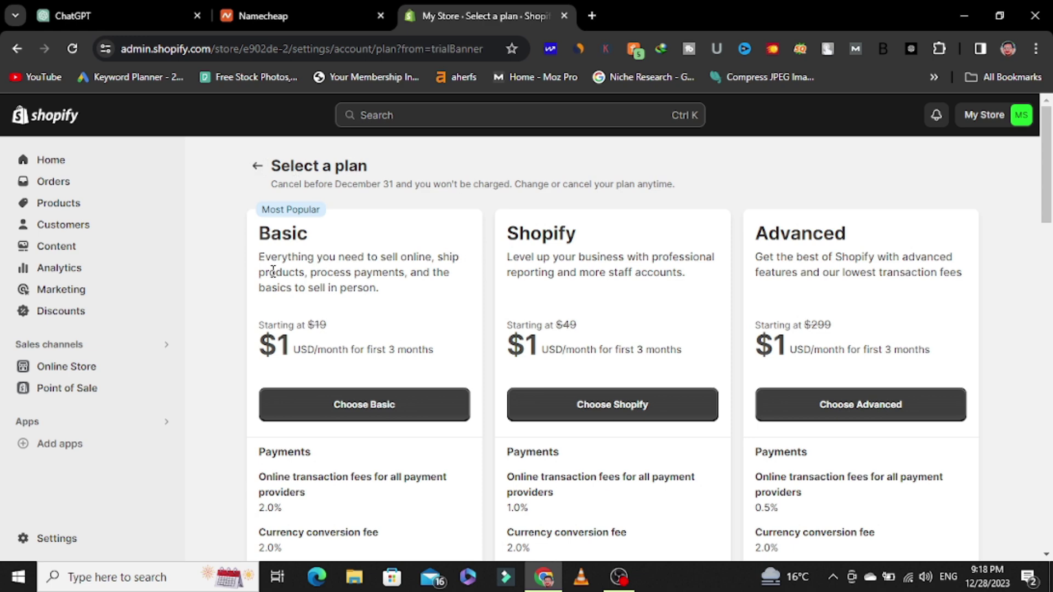
- Examine the three available plans: Basic, Shopify and Advanced
{"action": "left_click_drag", "start_coordinate": [322, 235], "coordinate": [261, 244]}
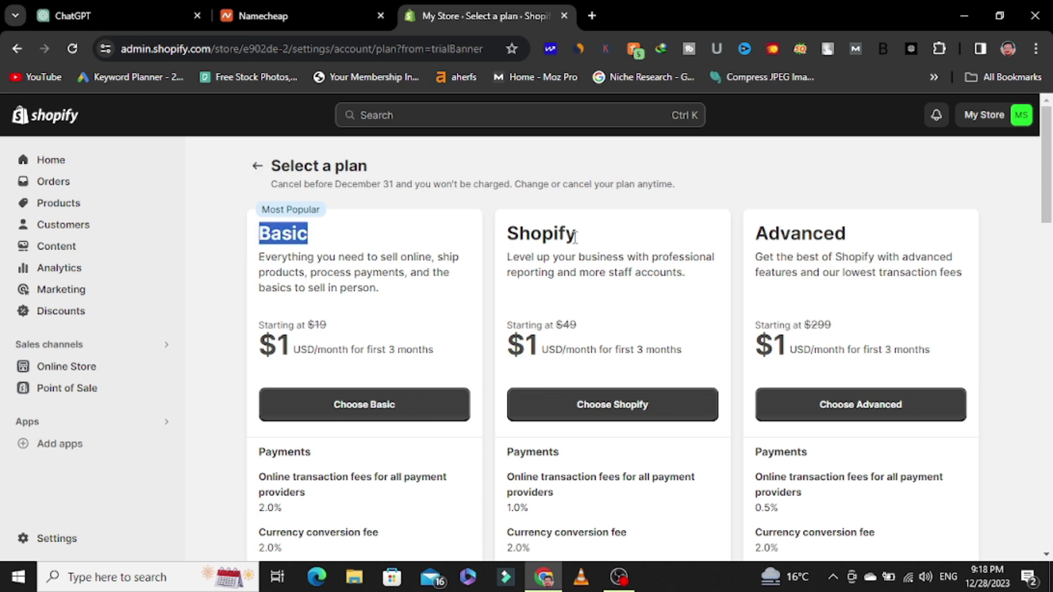
{"action": "left_click_drag", "start_coordinate": [591, 239], "coordinate": [500, 244]}
{"action": "left_click", "coordinate": [867, 240]}
{"action": "left_click_drag", "start_coordinate": [866, 239], "coordinate": [745, 249]}
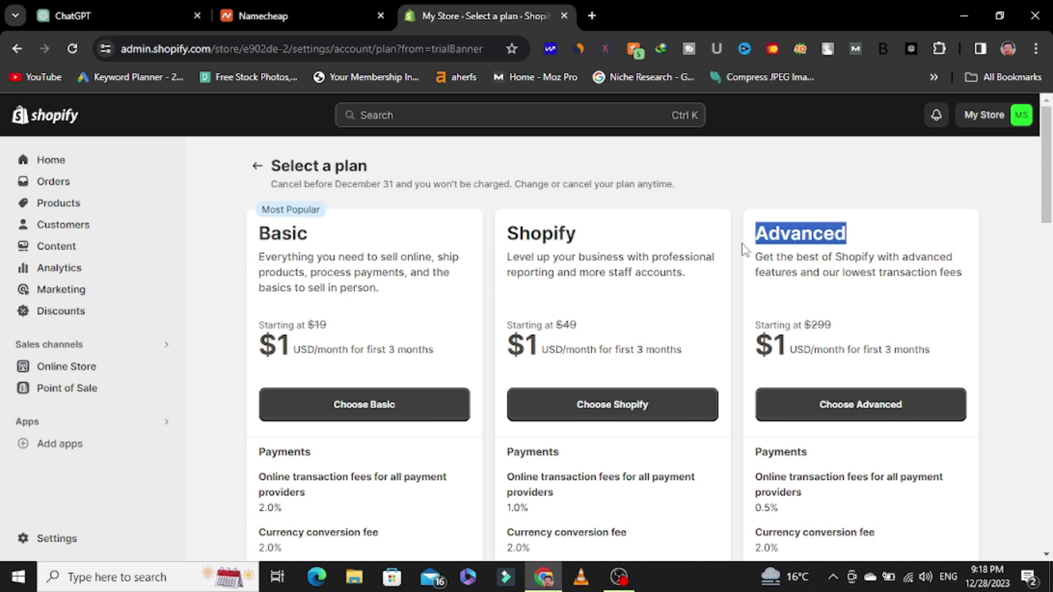
{"action": "scroll", "coordinate": [681, 327], "scroll_direction": "down", "scroll_amount": 2}
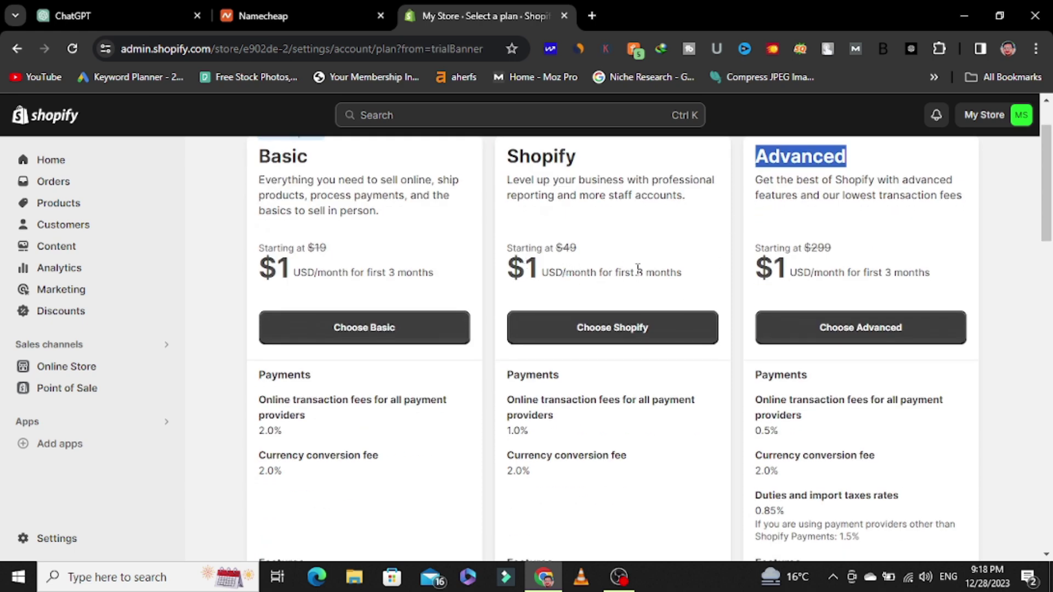
{"action": "scroll", "coordinate": [823, 266], "scroll_direction": "up", "scroll_amount": 2}
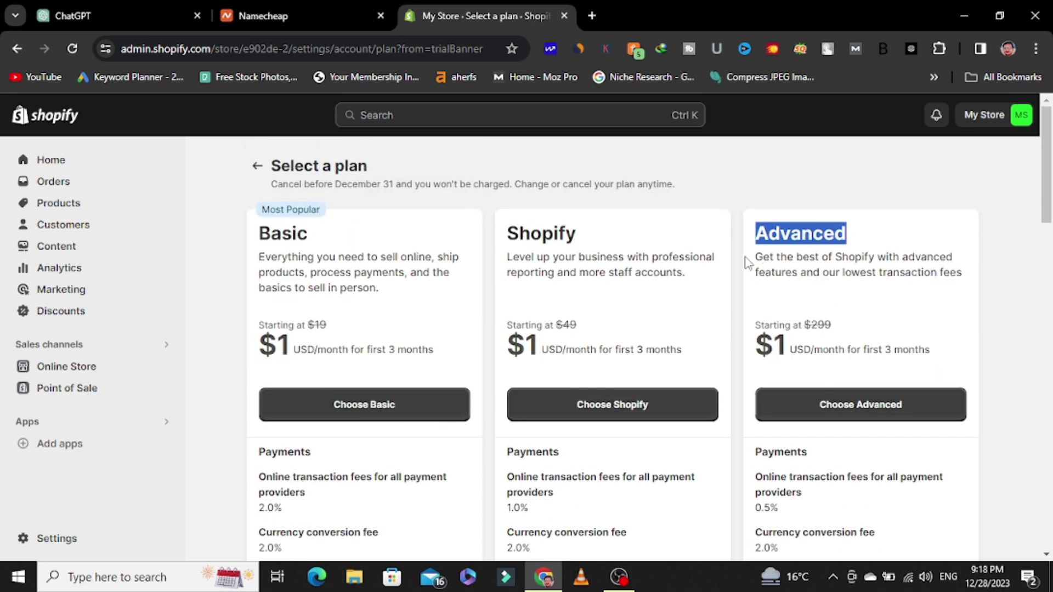
{"action": "left_click", "coordinate": [713, 235]}
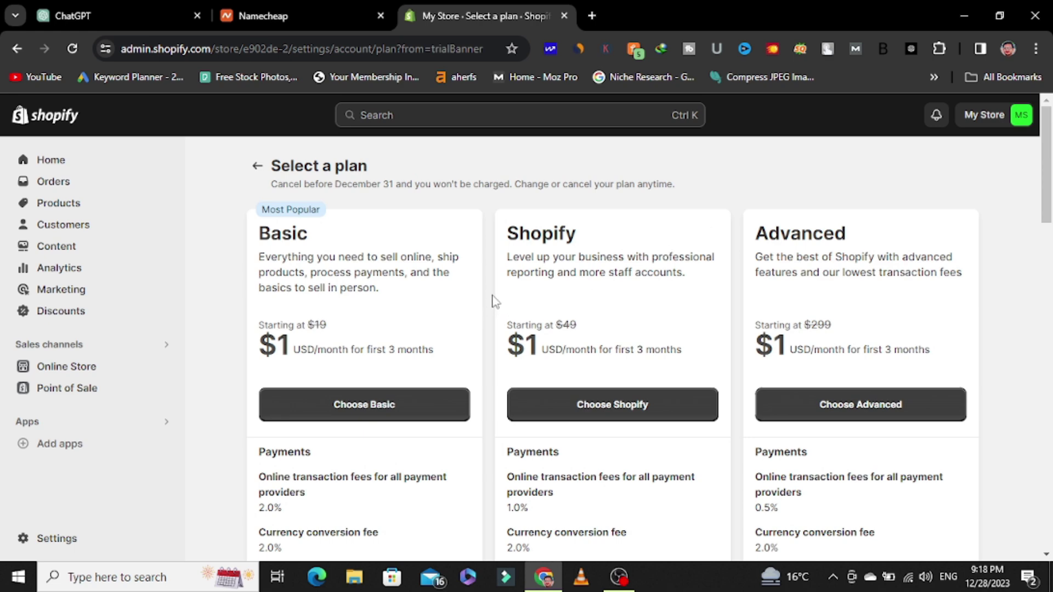
- Compare the introductory prices and payment fees of the three plans, focusing on the Basic plan
{"action": "scroll", "coordinate": [609, 310], "scroll_direction": "down", "scroll_amount": 2}
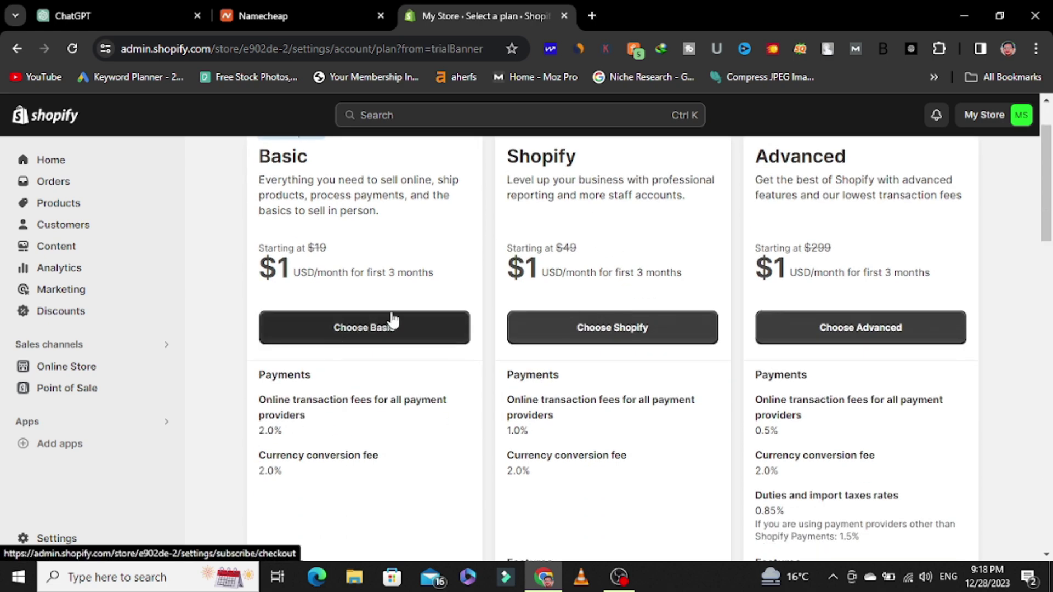
{"action": "scroll", "coordinate": [684, 309], "scroll_direction": "up", "scroll_amount": 1}
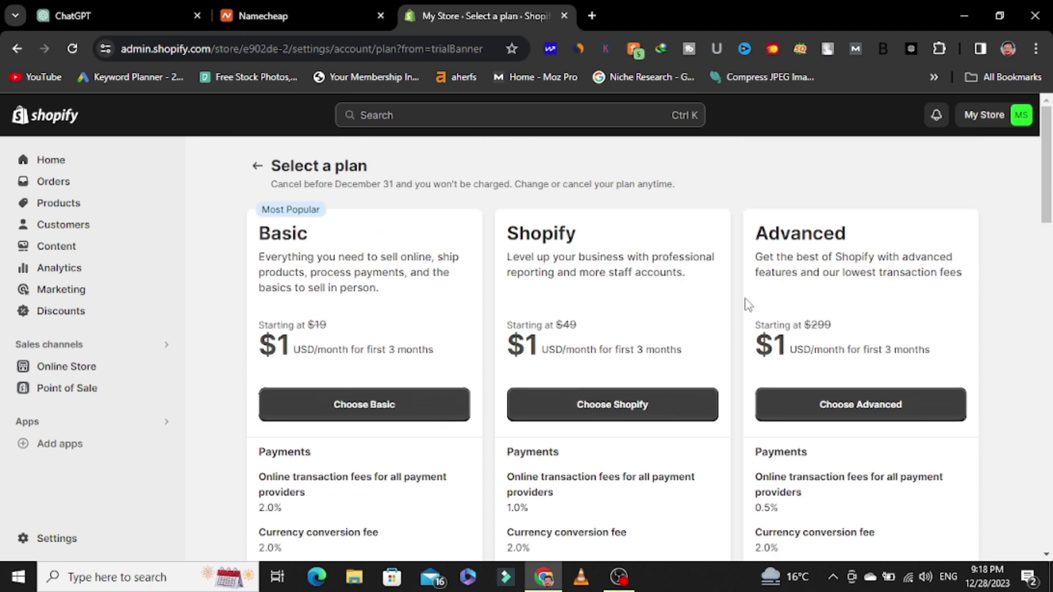
{"action": "scroll", "coordinate": [746, 305], "scroll_direction": "down", "scroll_amount": 2}
{"action": "scroll", "coordinate": [282, 308], "scroll_direction": "up", "scroll_amount": 1}
{"action": "scroll", "coordinate": [453, 292], "scroll_direction": "down", "scroll_amount": 3}
{"action": "scroll", "coordinate": [422, 291], "scroll_direction": "up", "scroll_amount": 3}
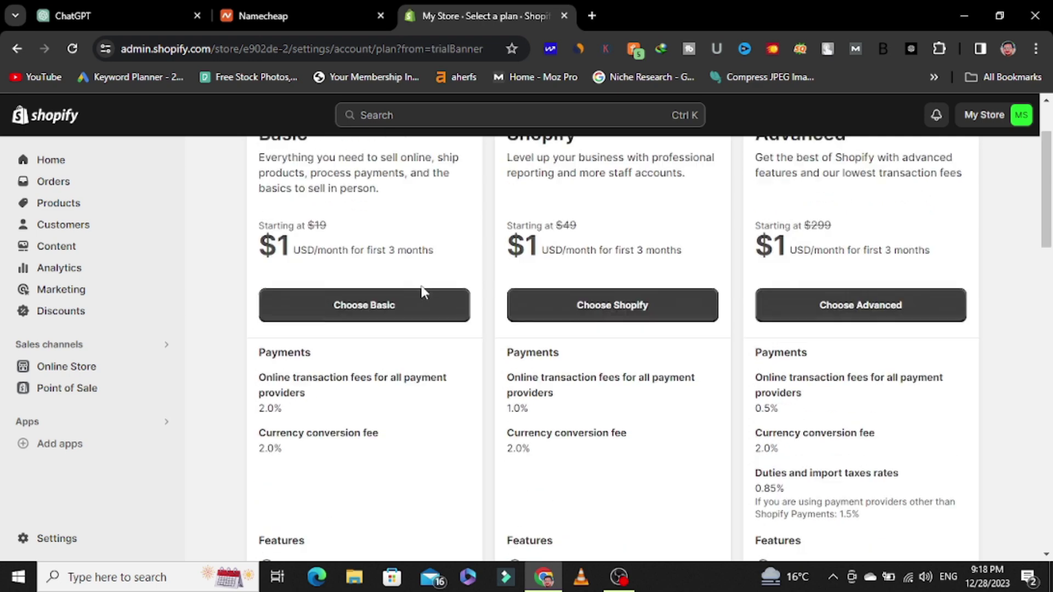
{"action": "left_click_drag", "start_coordinate": [325, 238], "coordinate": [258, 235]}
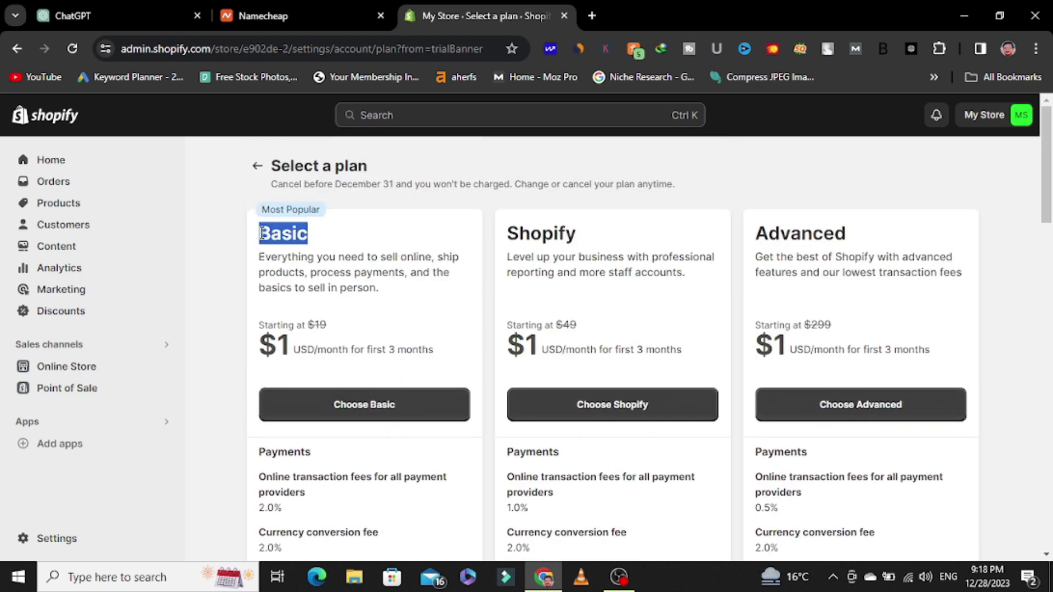
{"action": "left_click", "coordinate": [328, 241]}
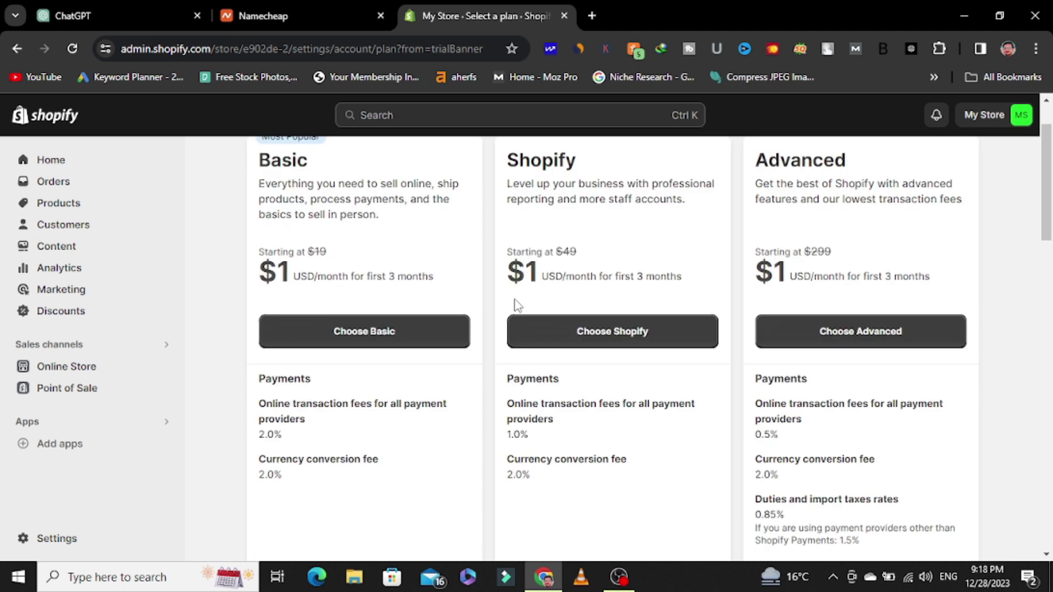
{"action": "scroll", "coordinate": [517, 301], "scroll_direction": "down", "scroll_amount": 2}
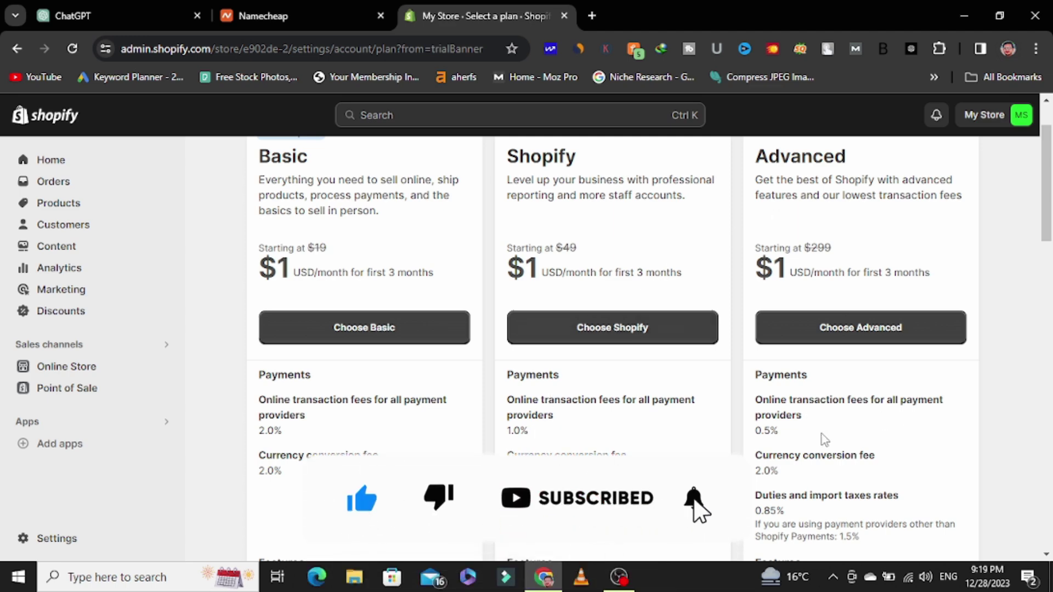
- Examine the staff member limits, features and shipping options included in each plan
{"action": "scroll", "coordinate": [823, 439], "scroll_direction": "down", "scroll_amount": 4}
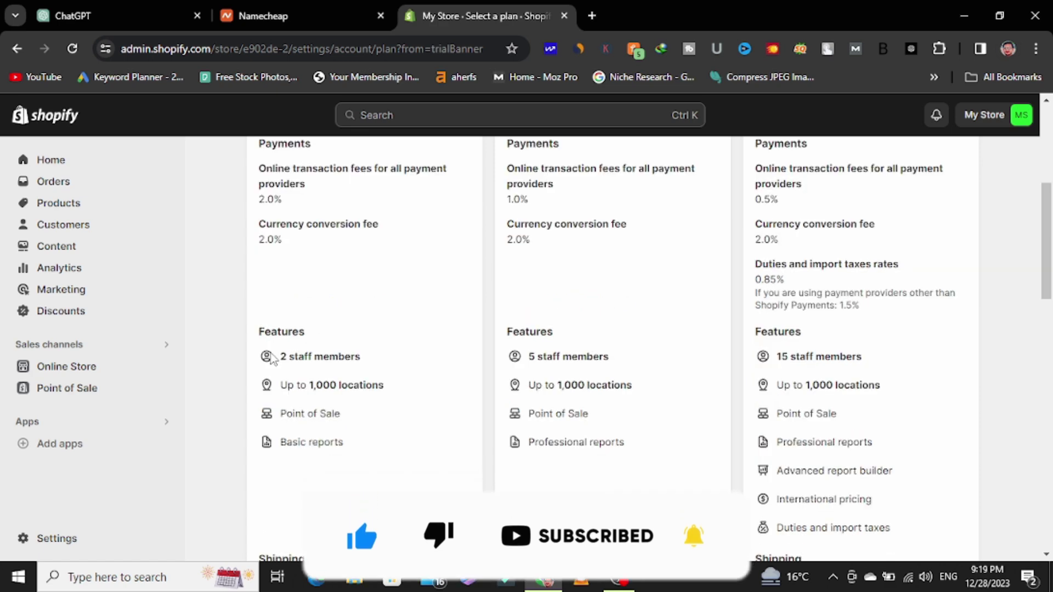
{"action": "left_click_drag", "start_coordinate": [367, 359], "coordinate": [283, 359]}
{"action": "left_click", "coordinate": [381, 364]}
{"action": "scroll", "coordinate": [850, 341], "scroll_direction": "down", "scroll_amount": 2}
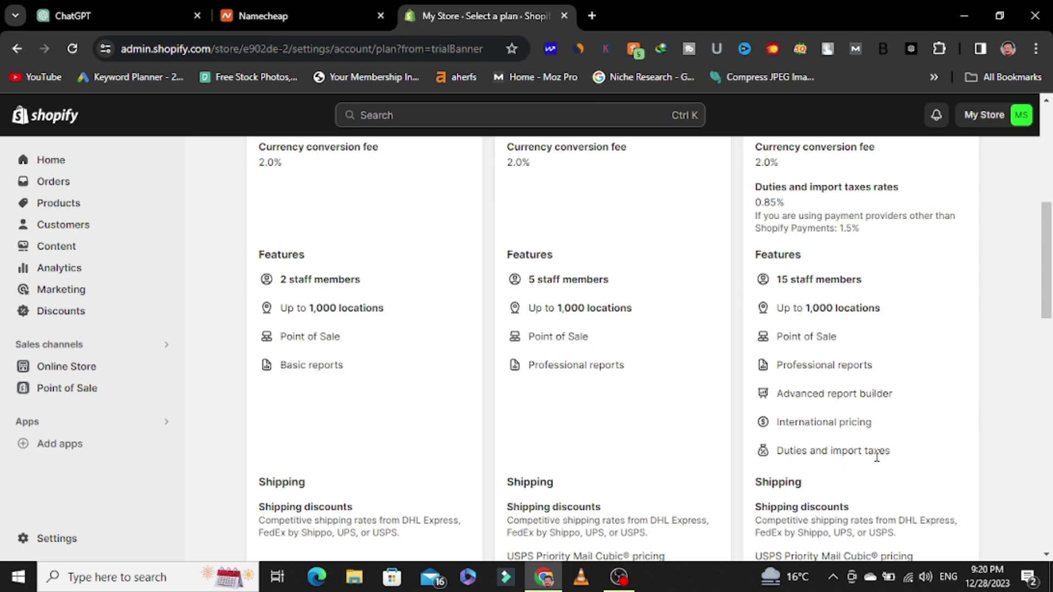
{"action": "scroll", "coordinate": [888, 449], "scroll_direction": "down", "scroll_amount": 2}
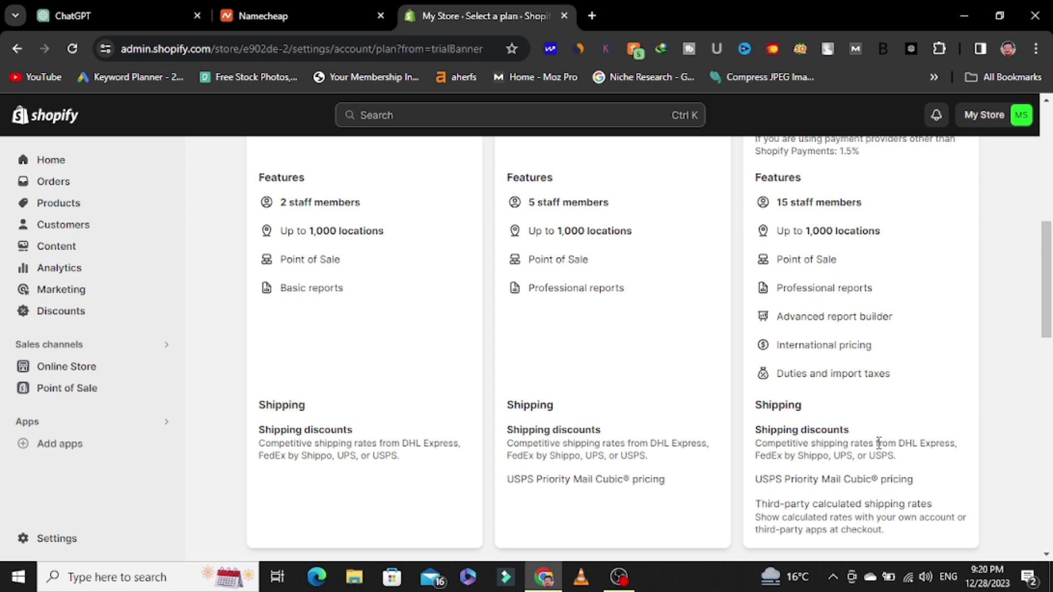
- Return to the plan headings and compare the regular starting prices of Basic, Shopify and Advanced
{"action": "scroll", "coordinate": [910, 493], "scroll_direction": "up", "scroll_amount": 3}
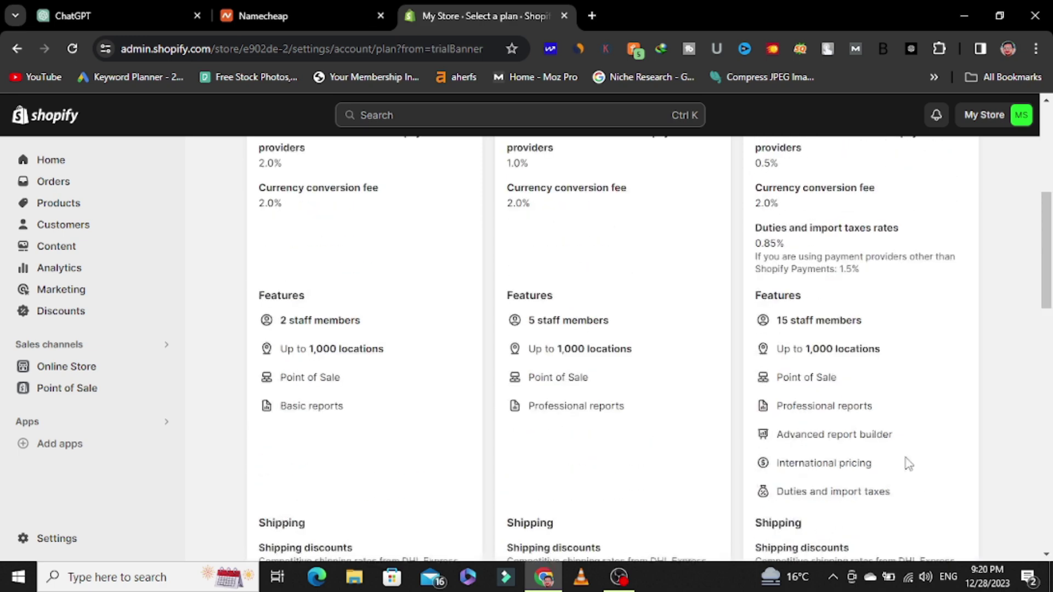
{"action": "scroll", "coordinate": [630, 379], "scroll_direction": "up", "scroll_amount": 2}
{"action": "scroll", "coordinate": [583, 359], "scroll_direction": "up", "scroll_amount": 4}
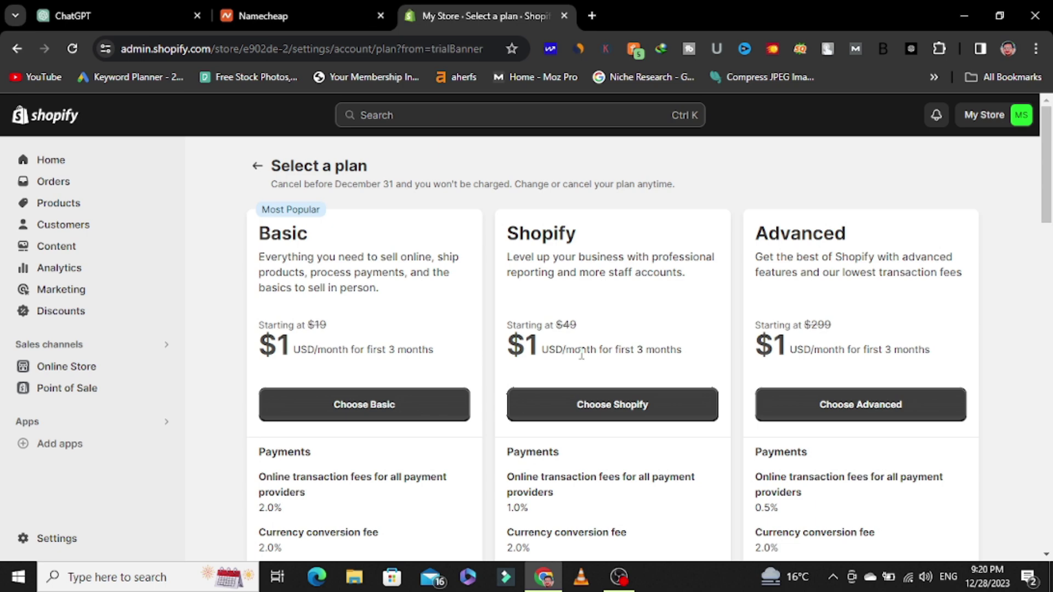
{"action": "left_click_drag", "start_coordinate": [309, 236], "coordinate": [264, 243]}
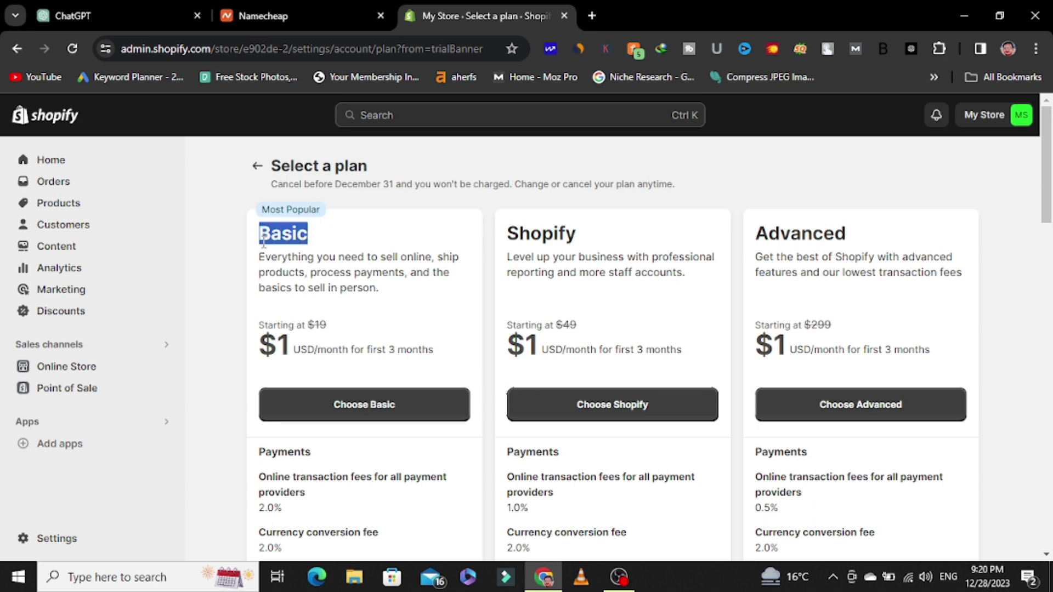
{"action": "left_click", "coordinate": [383, 237]}
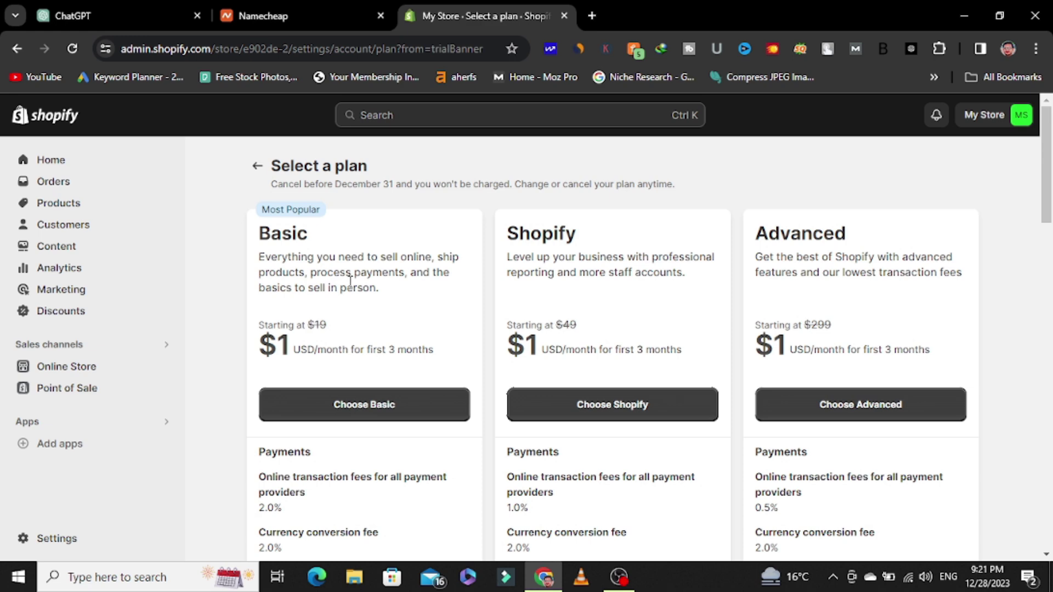
{"action": "left_click_drag", "start_coordinate": [345, 324], "coordinate": [309, 320]}
{"action": "left_click", "coordinate": [345, 338]}
{"action": "left_click_drag", "start_coordinate": [584, 329], "coordinate": [564, 328]}
{"action": "left_click_drag", "start_coordinate": [834, 329], "coordinate": [795, 331]}
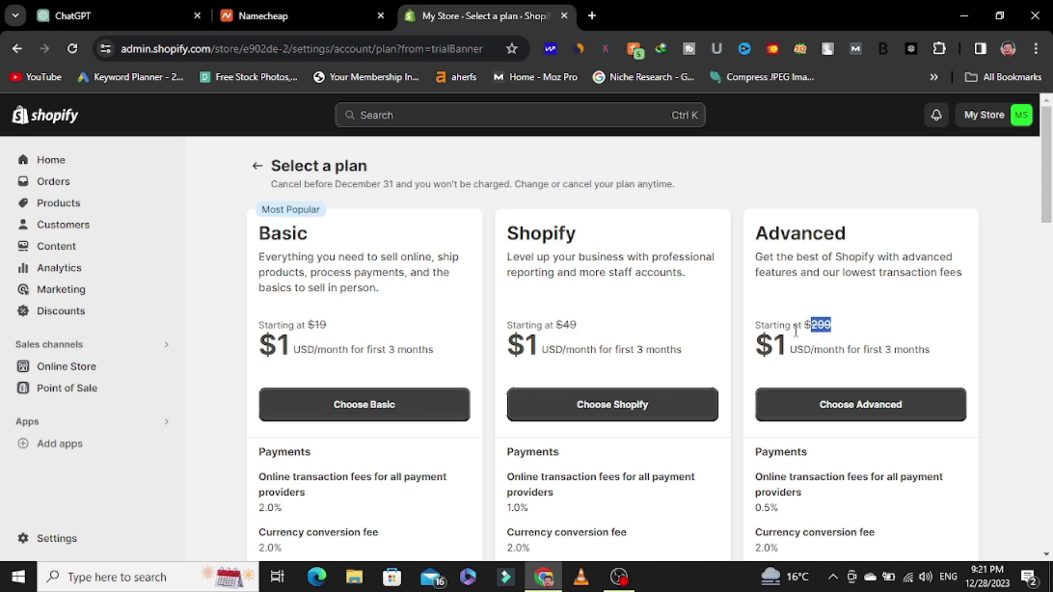
{"action": "left_click", "coordinate": [605, 317]}
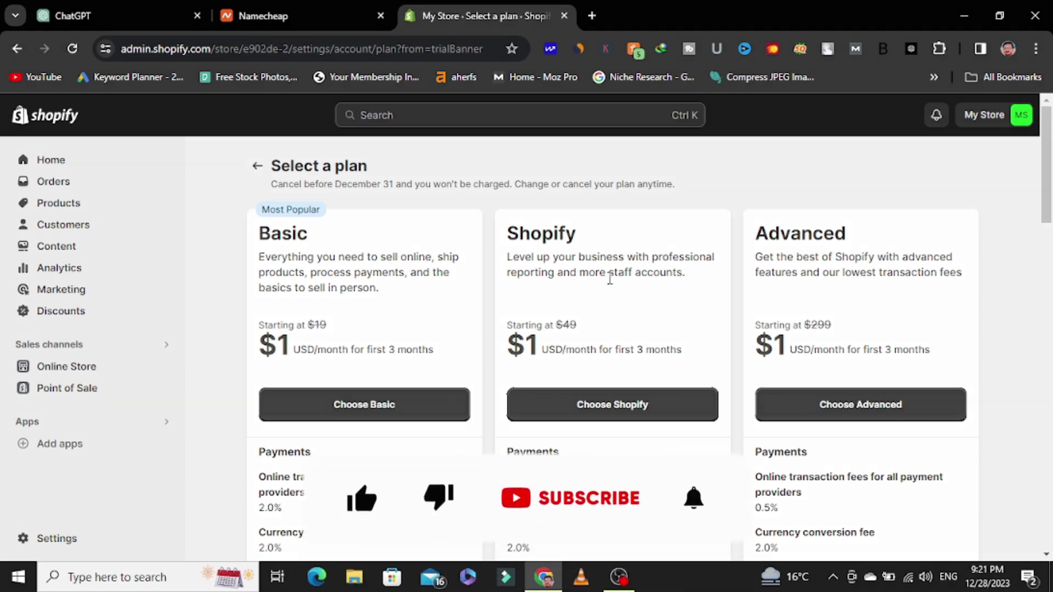
- Look through the plan details and the store account menu's options, and close the menu
{"action": "scroll", "coordinate": [383, 296], "scroll_direction": "down", "scroll_amount": 4}
{"action": "scroll", "coordinate": [731, 188], "scroll_direction": "up", "scroll_amount": 5}
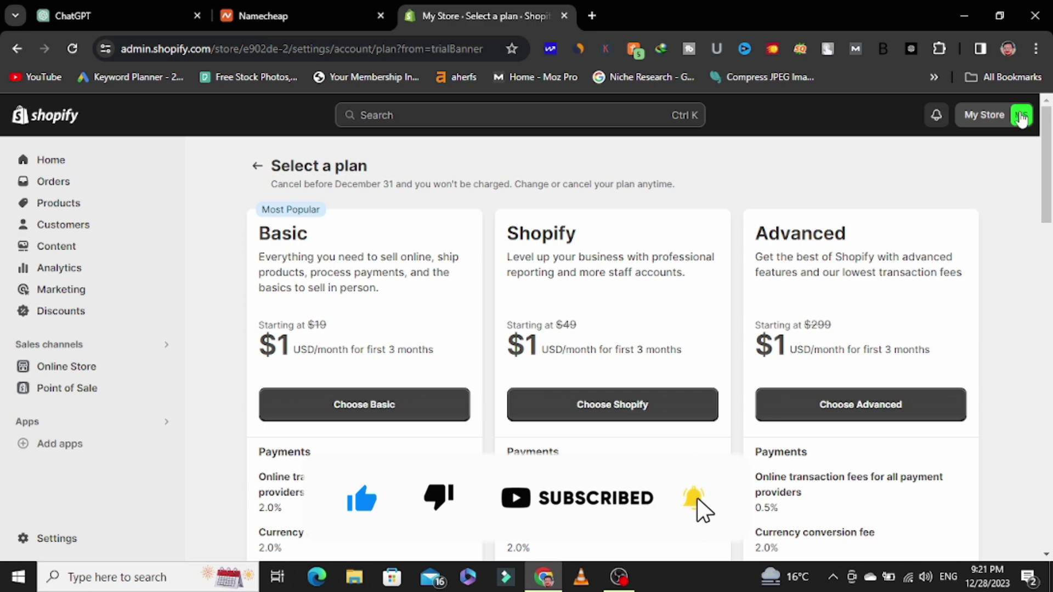
{"action": "left_click", "coordinate": [1021, 119]}
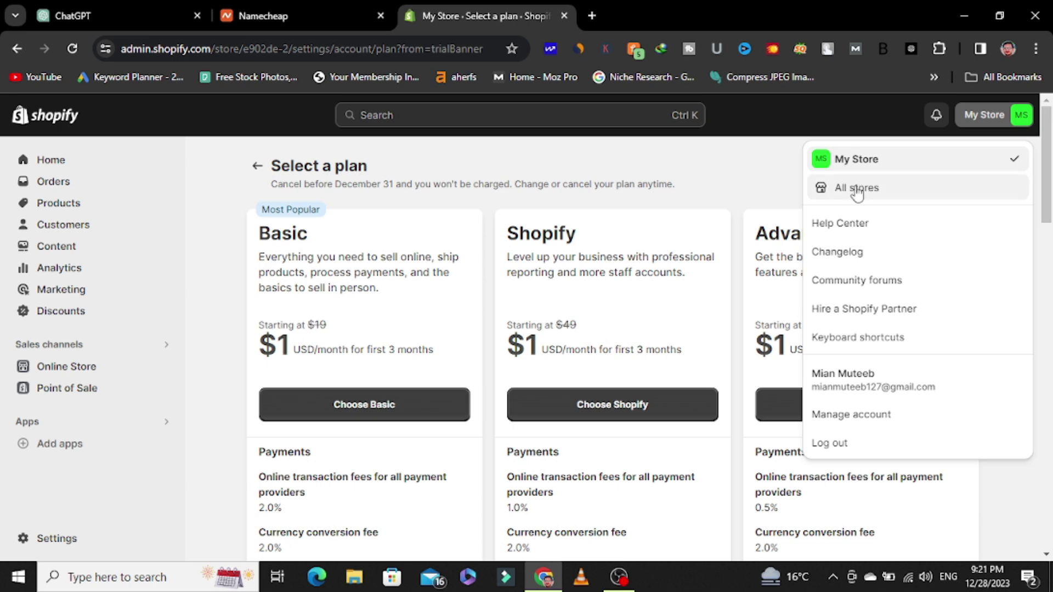
{"action": "left_click", "coordinate": [242, 206]}
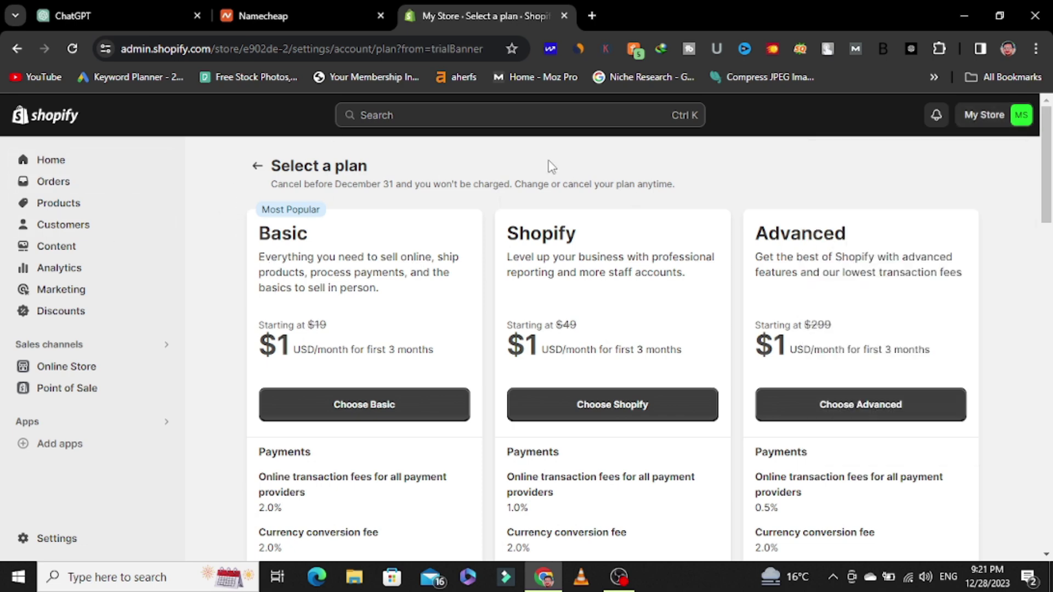
- Switch to the ChatGPT conversation and find the prompt requesting a unique, short, brand-like name for a multi-product Shopify store targeting Pakistan
{"action": "left_click", "coordinate": [121, 12]}
{"action": "scroll", "coordinate": [710, 258], "scroll_direction": "up", "scroll_amount": 5}
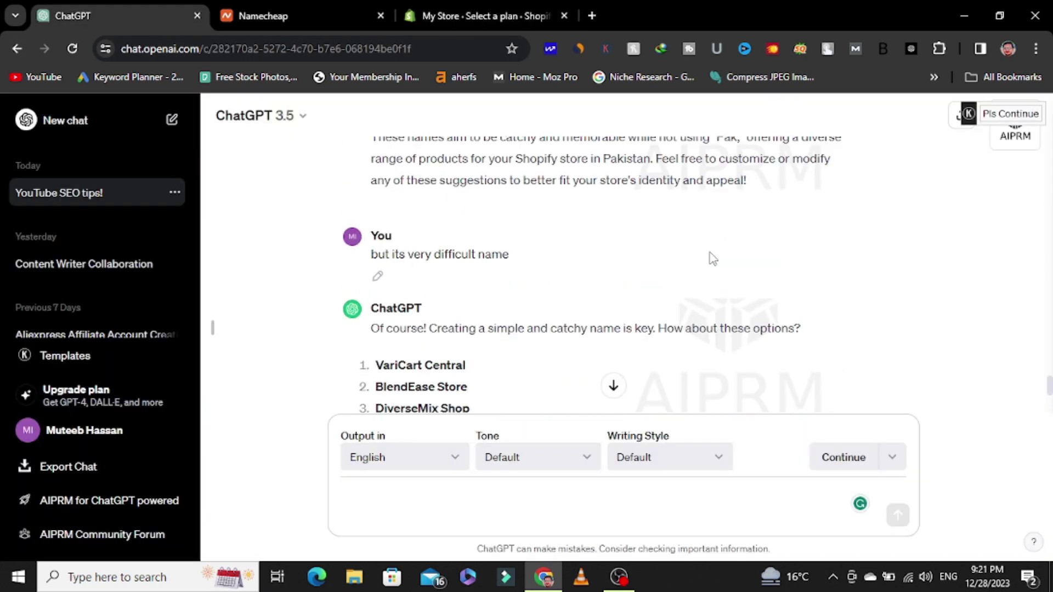
{"action": "scroll", "coordinate": [710, 258], "scroll_direction": "down", "scroll_amount": 3}
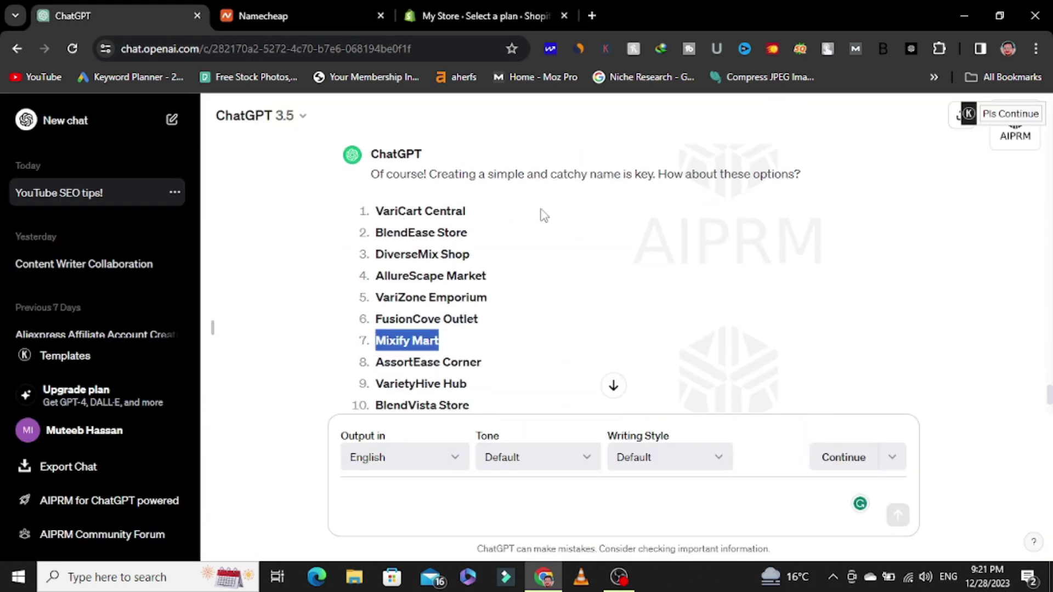
{"action": "scroll", "coordinate": [543, 214], "scroll_direction": "up", "scroll_amount": 10}
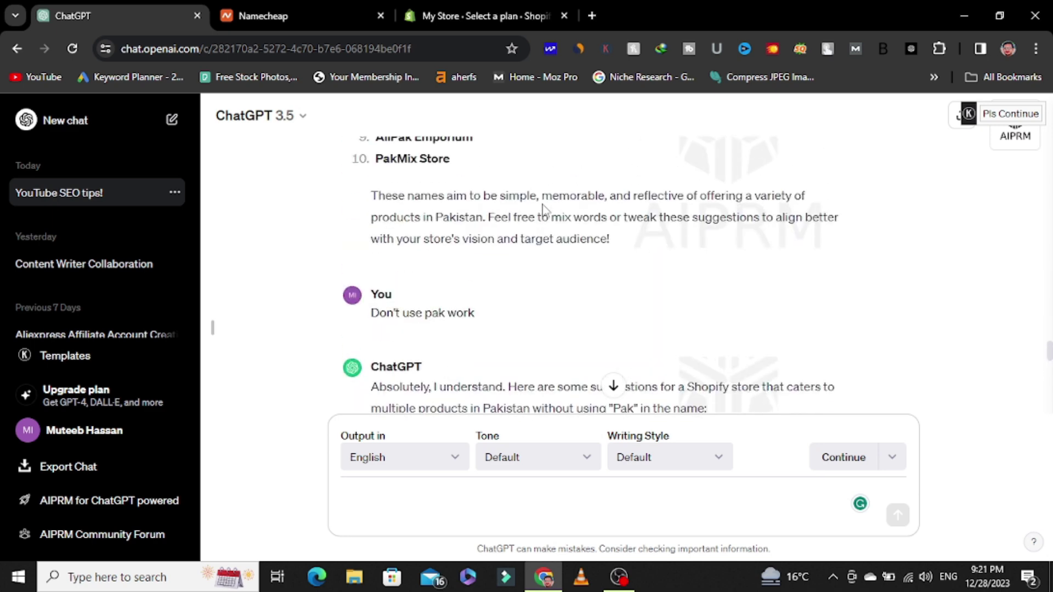
{"action": "scroll", "coordinate": [644, 214], "scroll_direction": "up", "scroll_amount": 5}
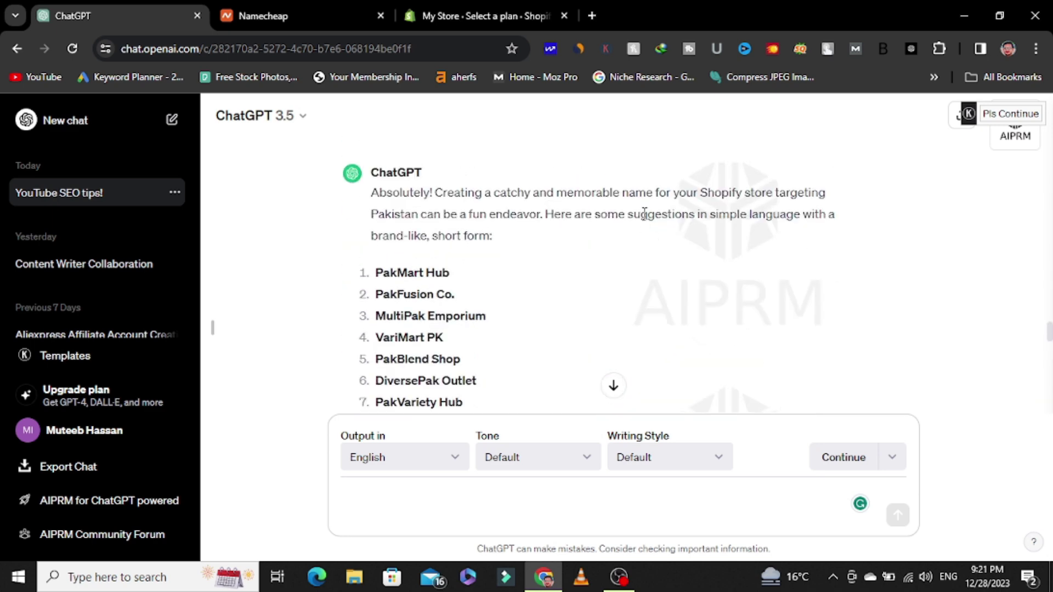
{"action": "scroll", "coordinate": [644, 217], "scroll_direction": "down", "scroll_amount": 4}
{"action": "scroll", "coordinate": [644, 219], "scroll_direction": "up", "scroll_amount": 6}
{"action": "scroll", "coordinate": [646, 220], "scroll_direction": "down", "scroll_amount": 5}
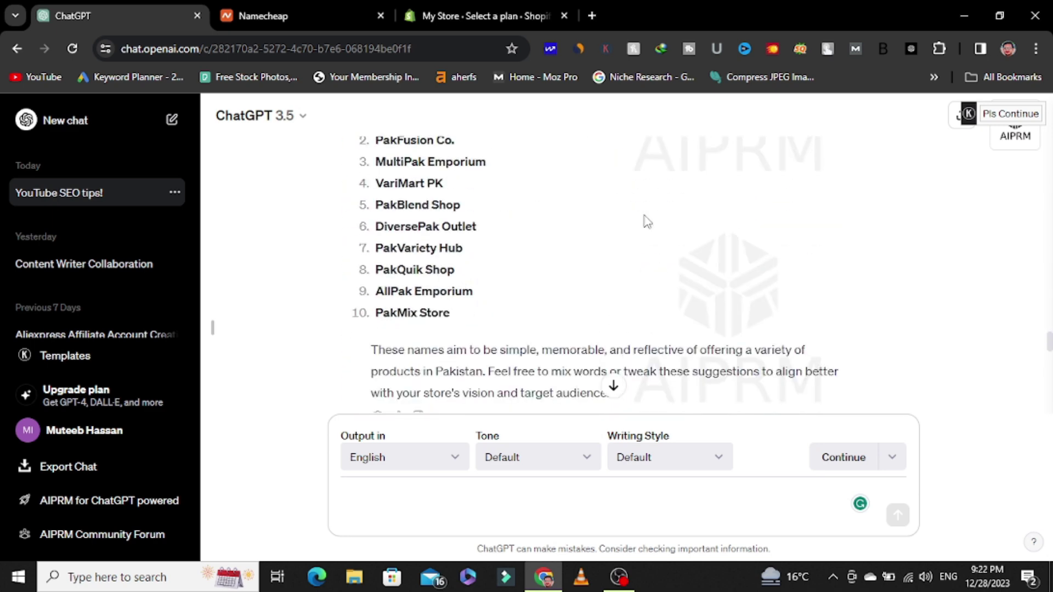
{"action": "scroll", "coordinate": [647, 222], "scroll_direction": "up", "scroll_amount": 3}
{"action": "scroll", "coordinate": [464, 209], "scroll_direction": "up", "scroll_amount": 3}
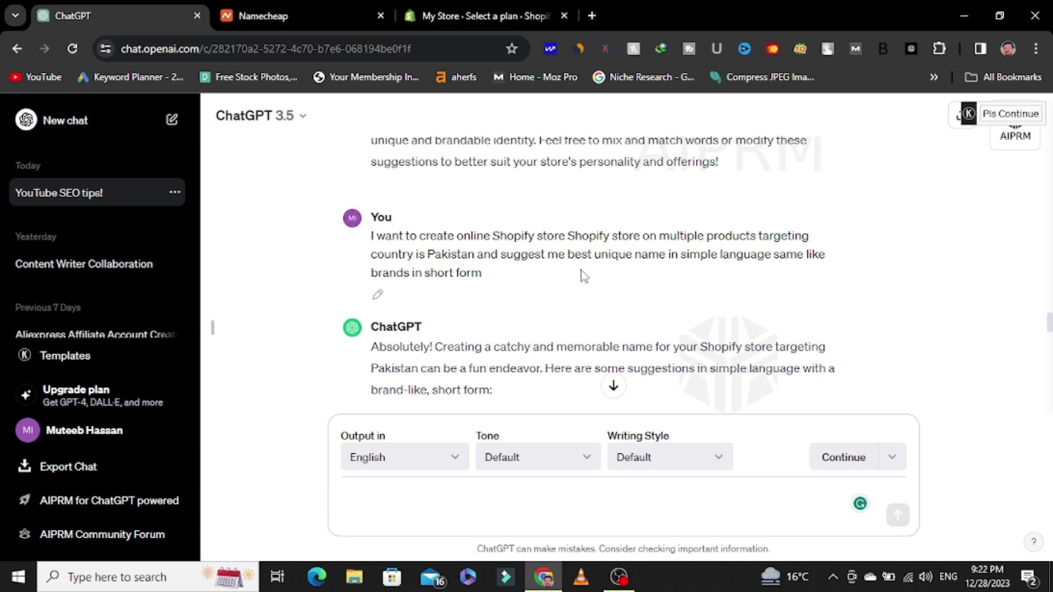
- Read through the follow-up prompts and the simpler store name suggestions, focusing on Mixify Mart
{"action": "scroll", "coordinate": [583, 275], "scroll_direction": "down", "scroll_amount": 6}
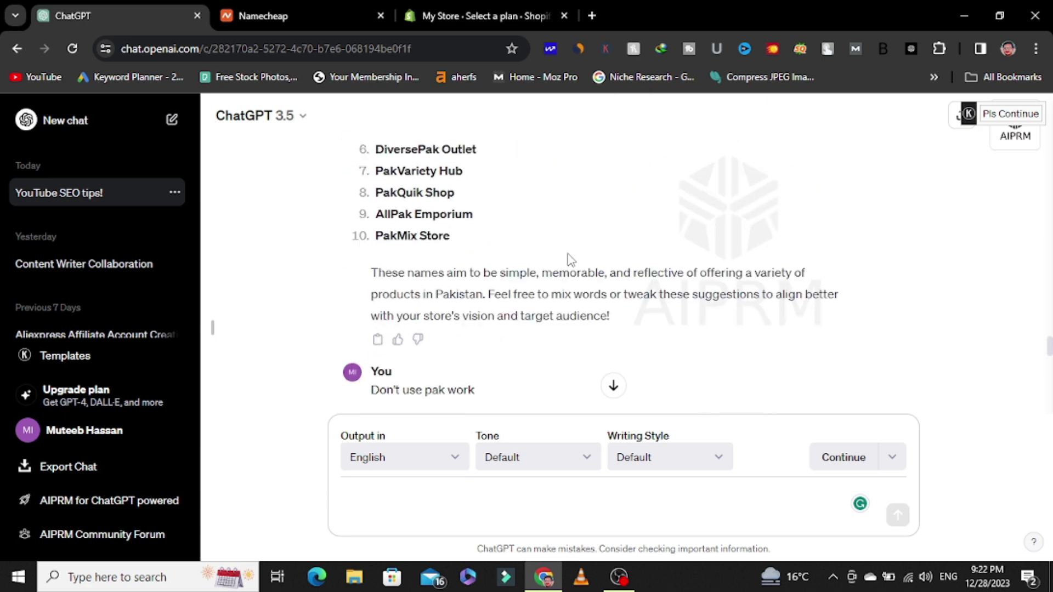
{"action": "scroll", "coordinate": [570, 259], "scroll_direction": "down", "scroll_amount": 10}
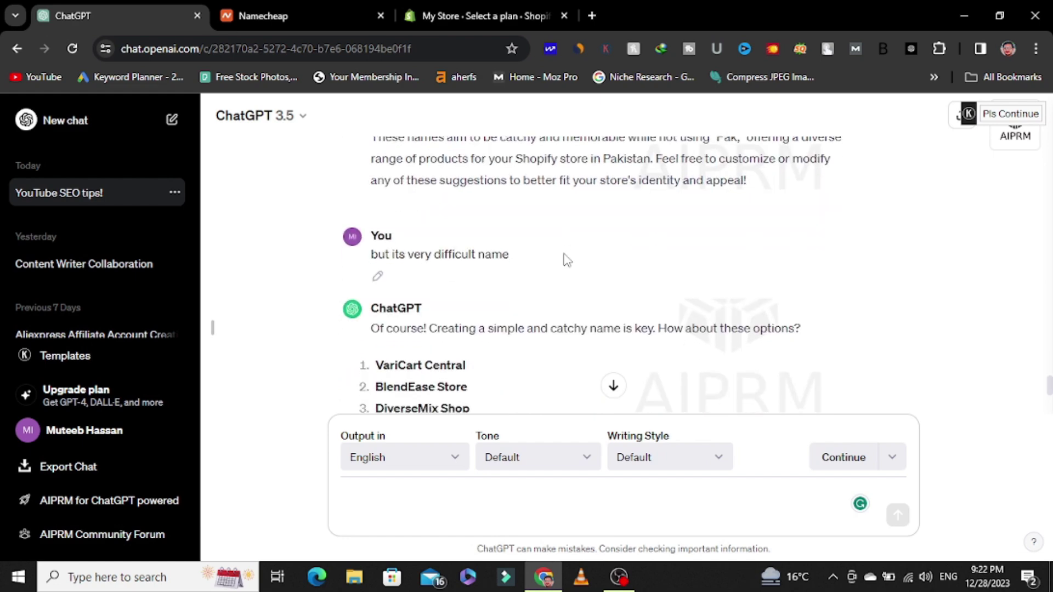
{"action": "scroll", "coordinate": [567, 260], "scroll_direction": "down", "scroll_amount": 4}
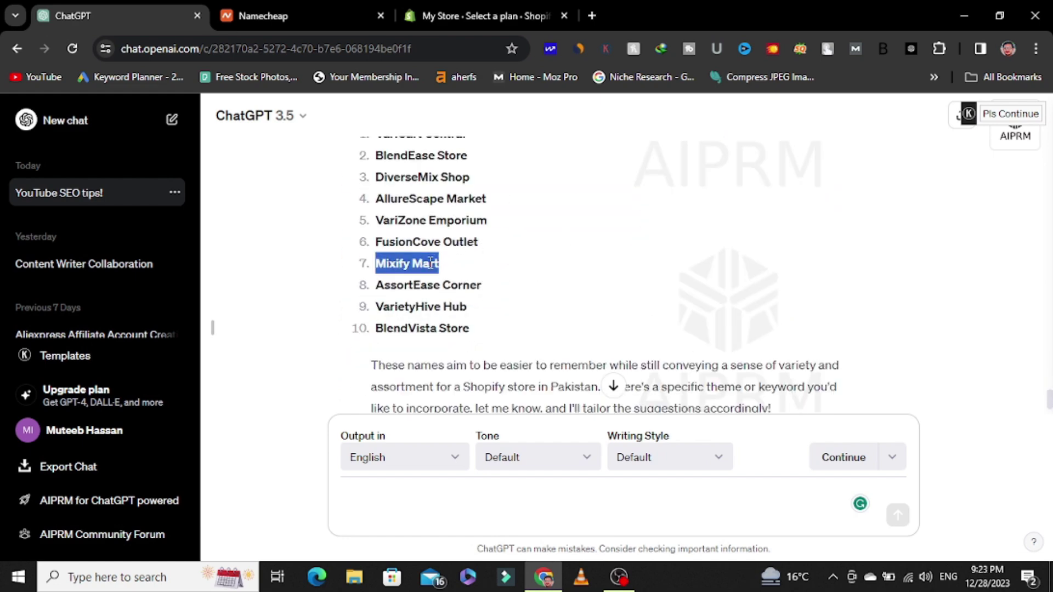
{"action": "scroll", "coordinate": [452, 280], "scroll_direction": "up", "scroll_amount": 3}
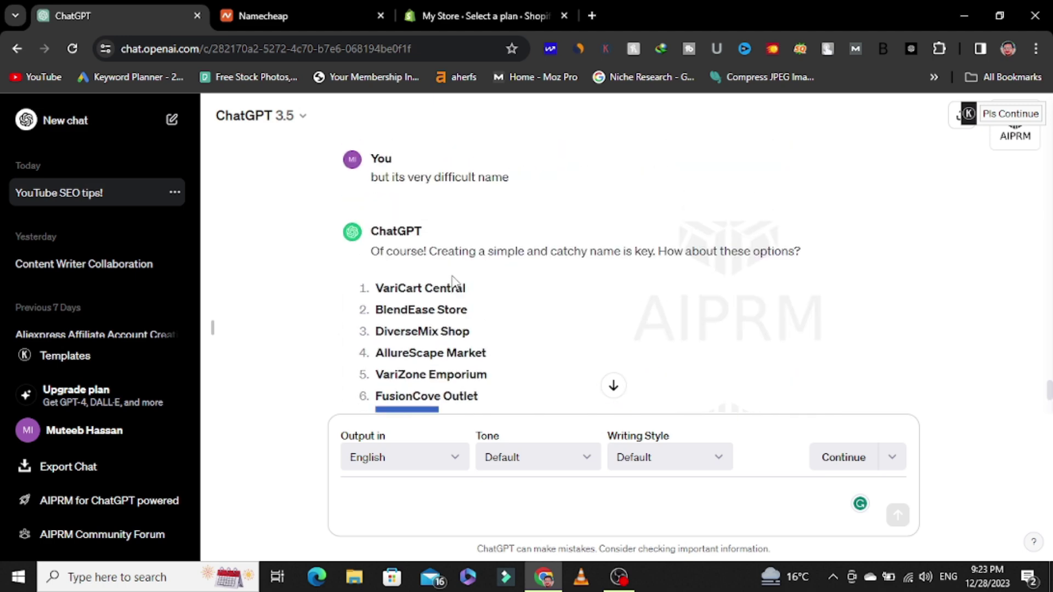
{"action": "scroll", "coordinate": [452, 279], "scroll_direction": "down", "scroll_amount": 3}
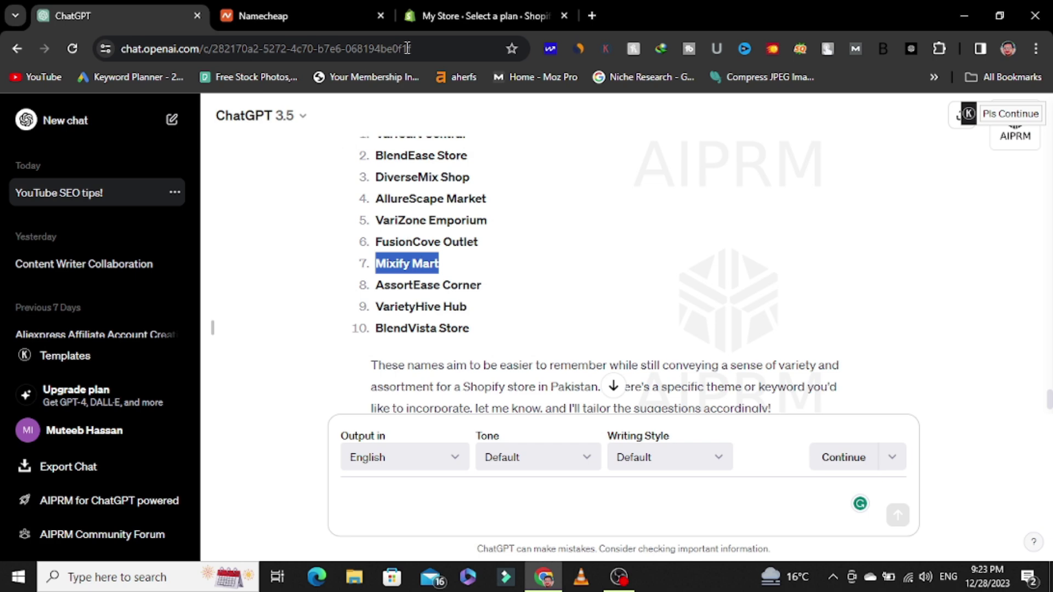
- Switch to Namecheap to review the domain options and prices for Mixify Mart, and return to the Shopify plan selection page
{"action": "left_click", "coordinate": [341, 10]}
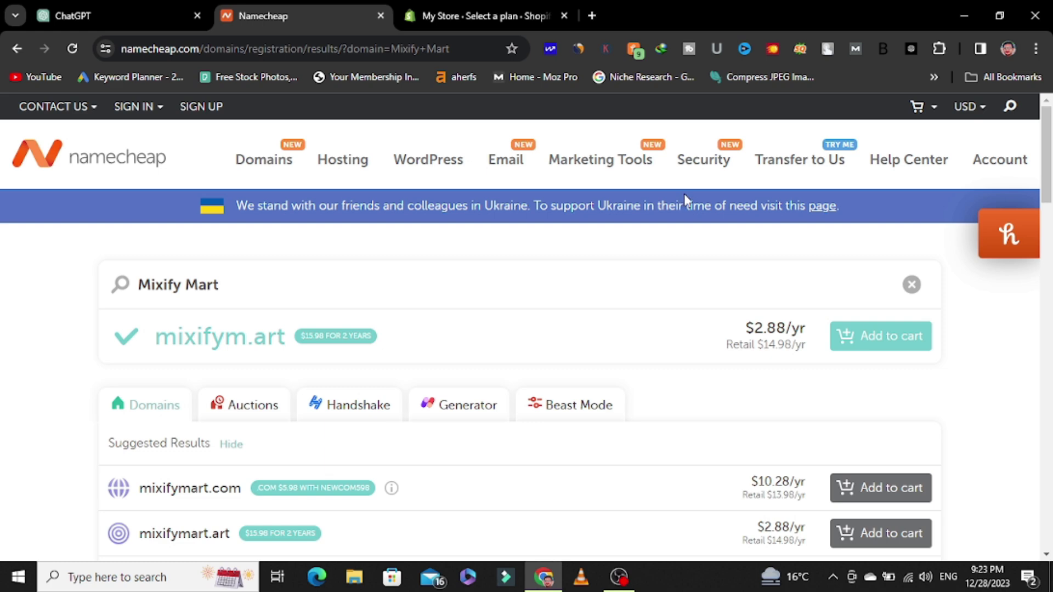
{"action": "scroll", "coordinate": [411, 235], "scroll_direction": "down", "scroll_amount": 1}
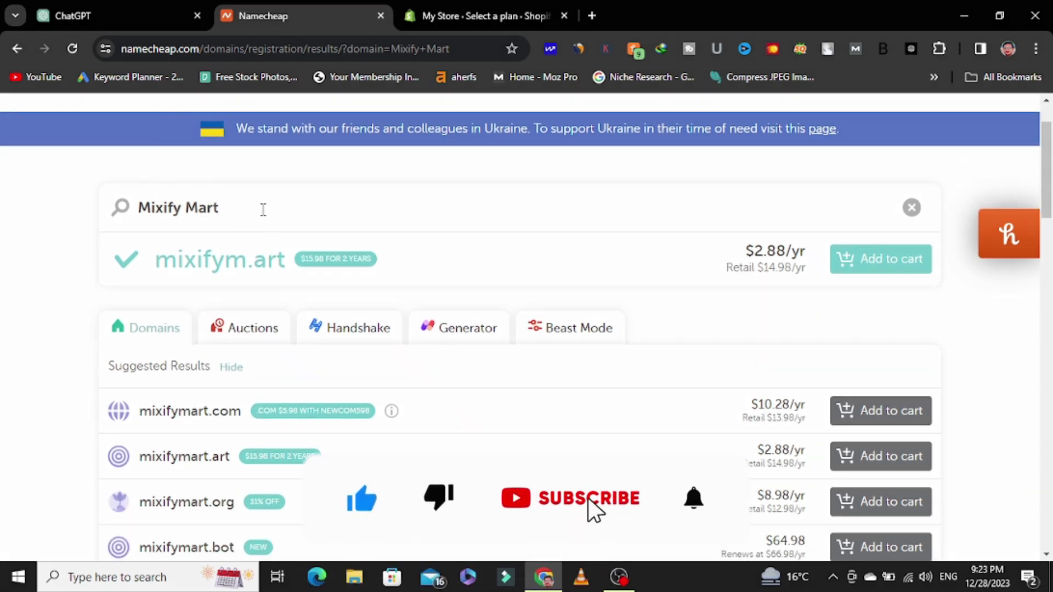
{"action": "left_click", "coordinate": [264, 210]}
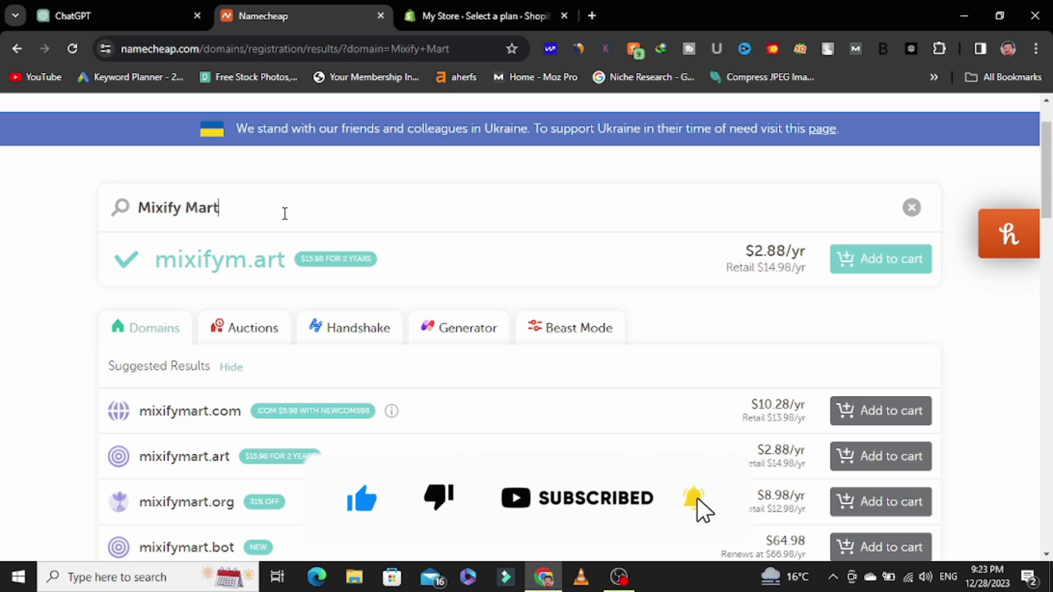
{"action": "scroll", "coordinate": [279, 209], "scroll_direction": "down", "scroll_amount": 1}
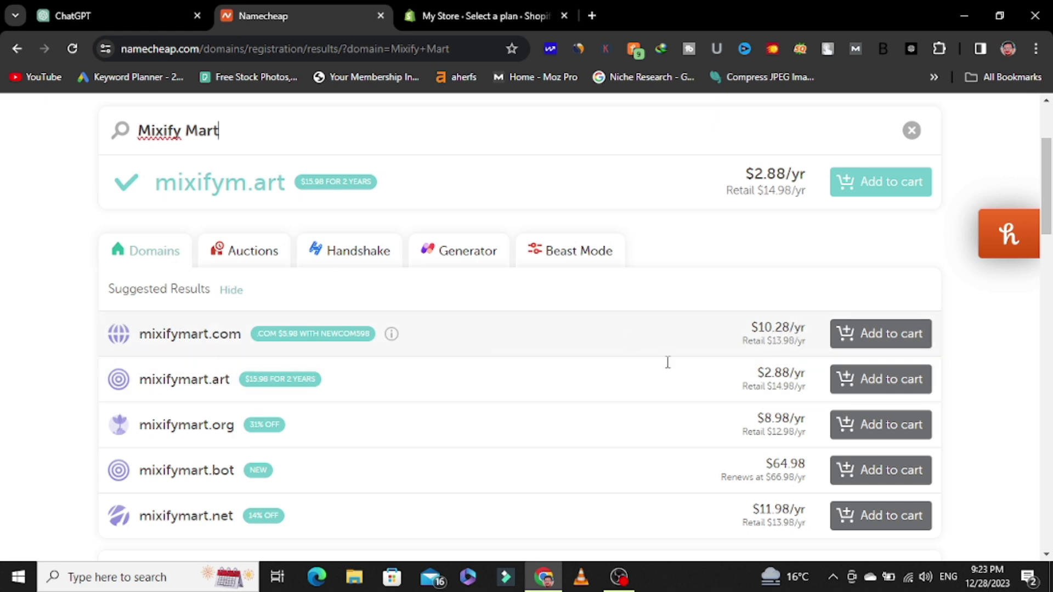
{"action": "mouse_move", "coordinate": [392, 334]}
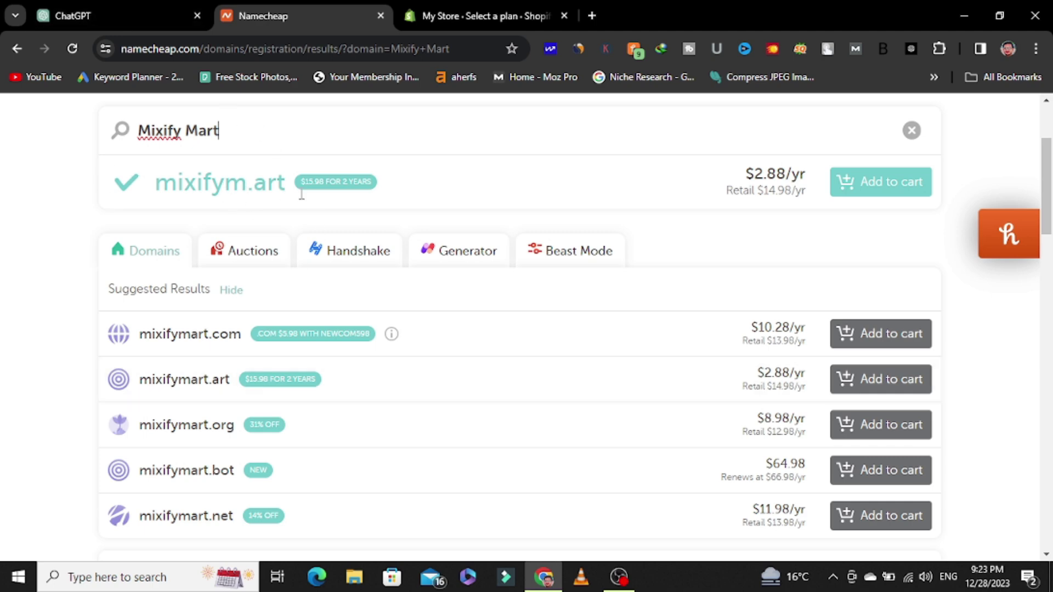
{"action": "left_click", "coordinate": [410, 8]}
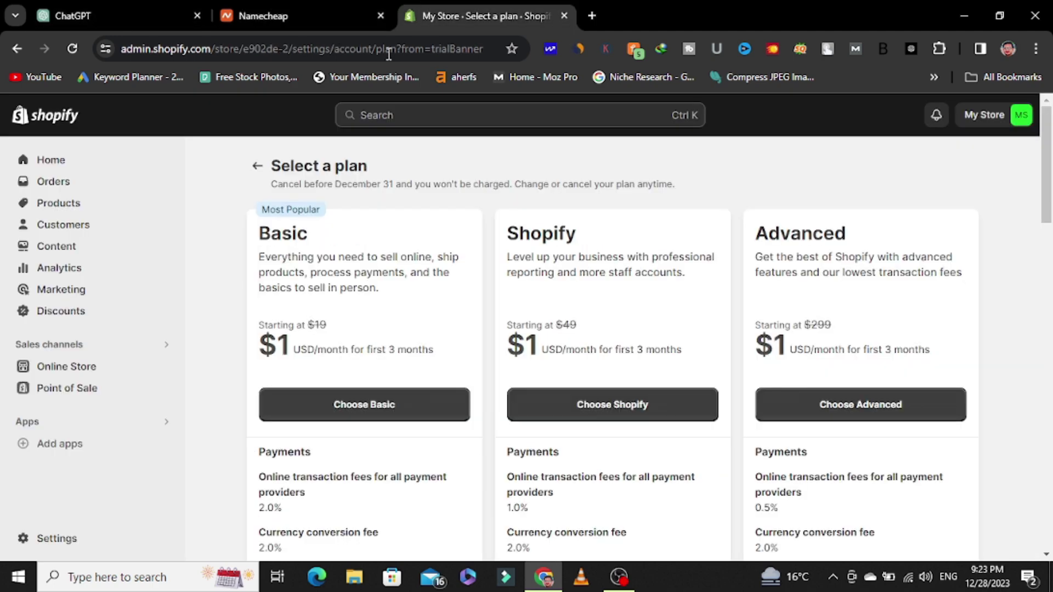